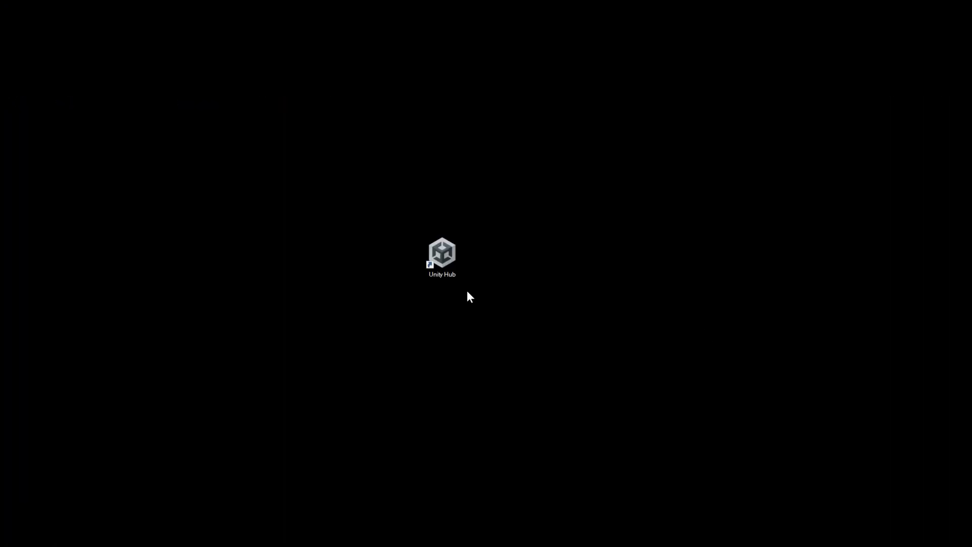
- Launch Unity Hub from its desktop shortcut
double_click(445, 257)
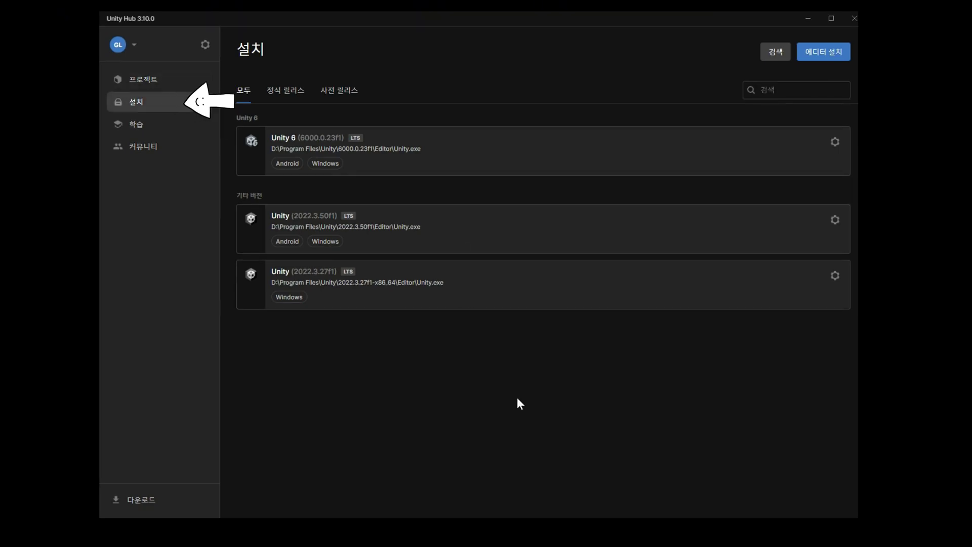
- Pick Unity 6 (6000.0.32f1) from the list of editor versions to install
left_click(823, 57)
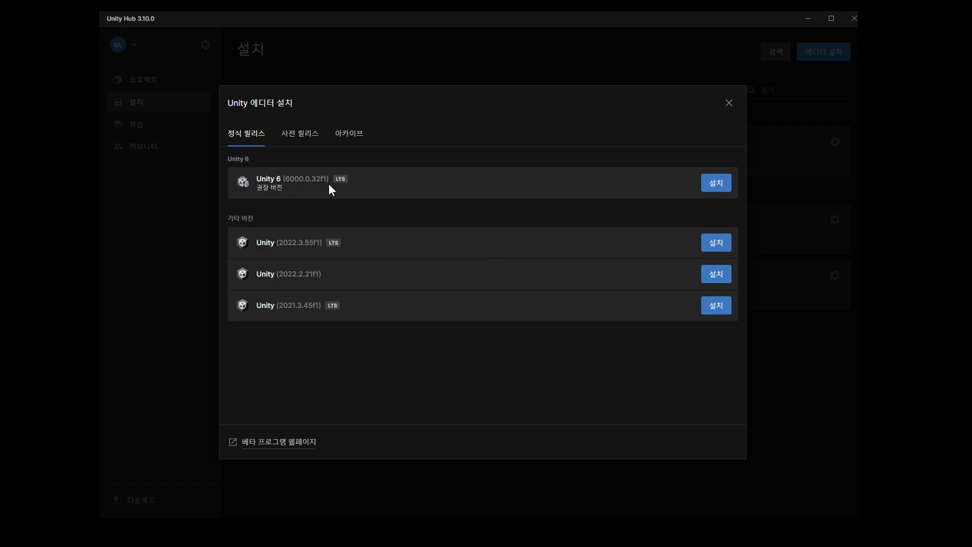
left_click(718, 189)
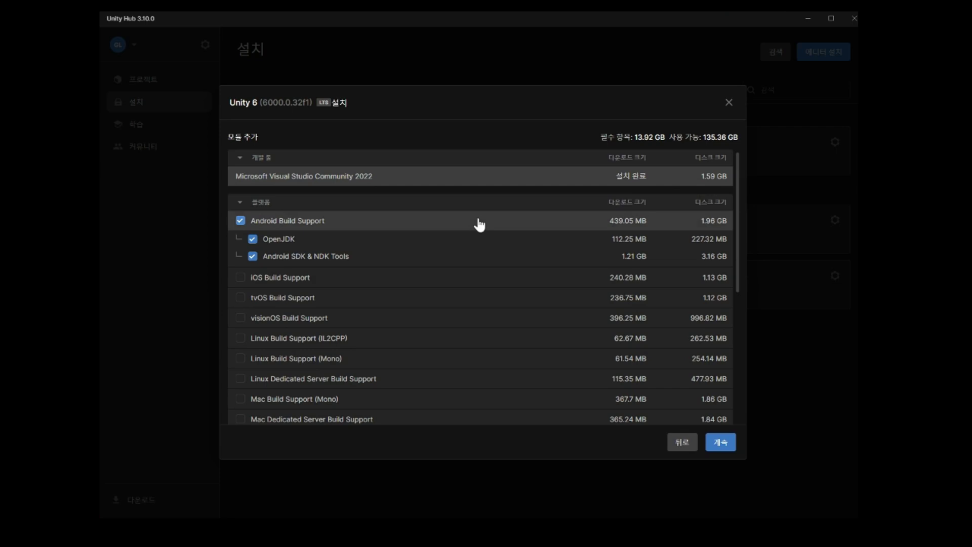
- Install Unity 6 with Windows IL2CPP and Korean only, Android and Mac support unchecked
left_click(240, 221)
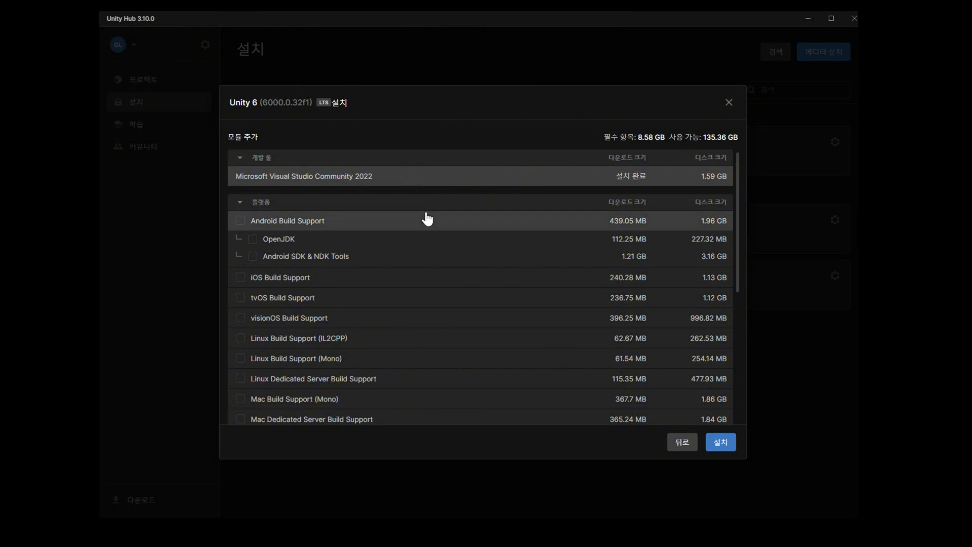
scroll(434, 261, "down", 4)
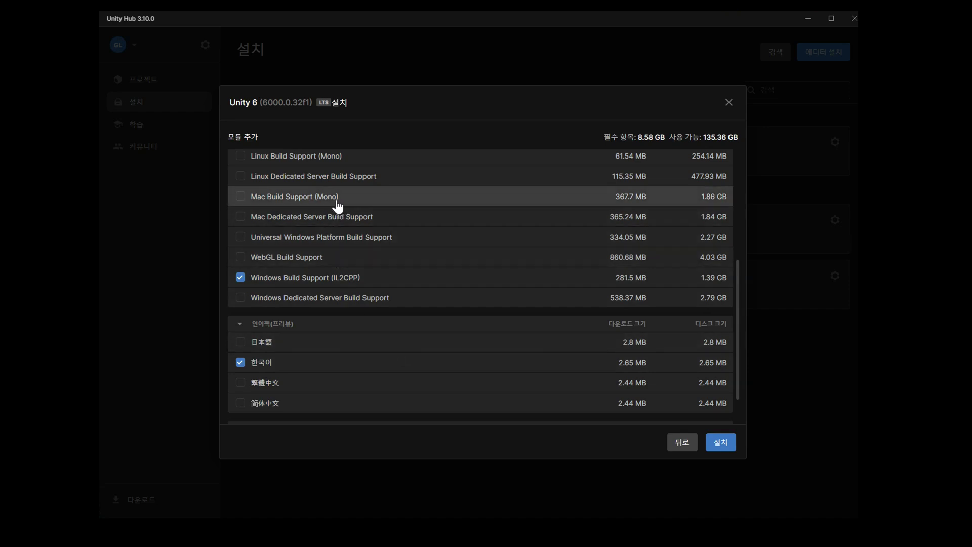
left_click(247, 203)
left_click(247, 202)
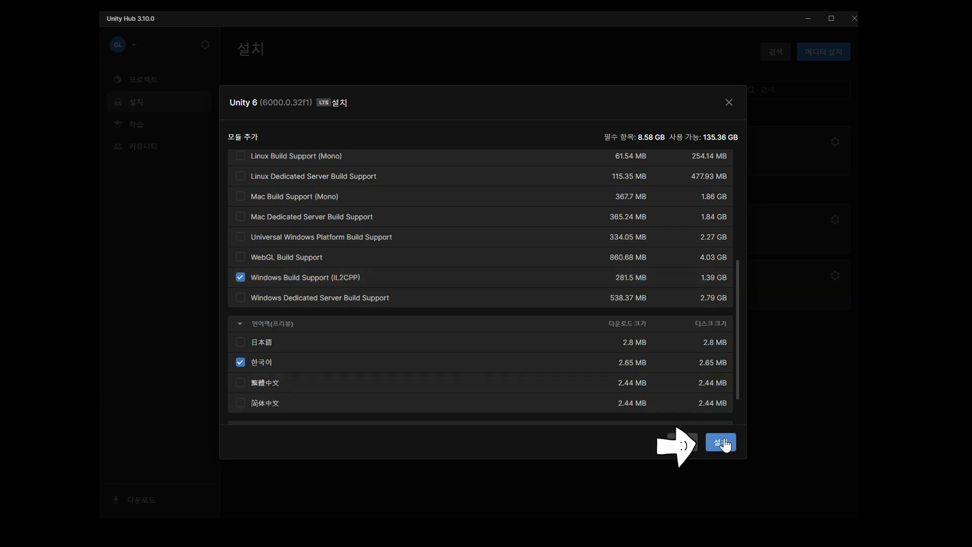
scroll(564, 369, "down", 1)
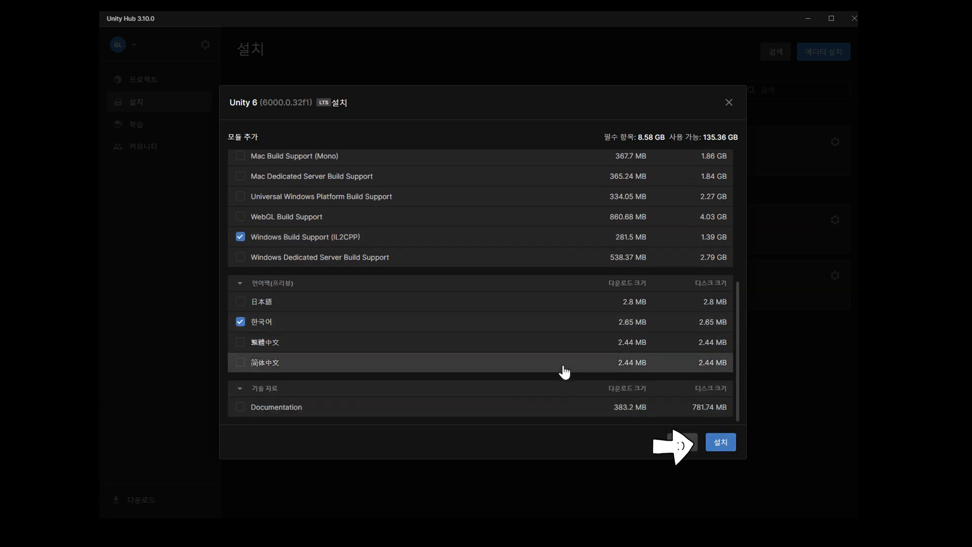
left_click(721, 443)
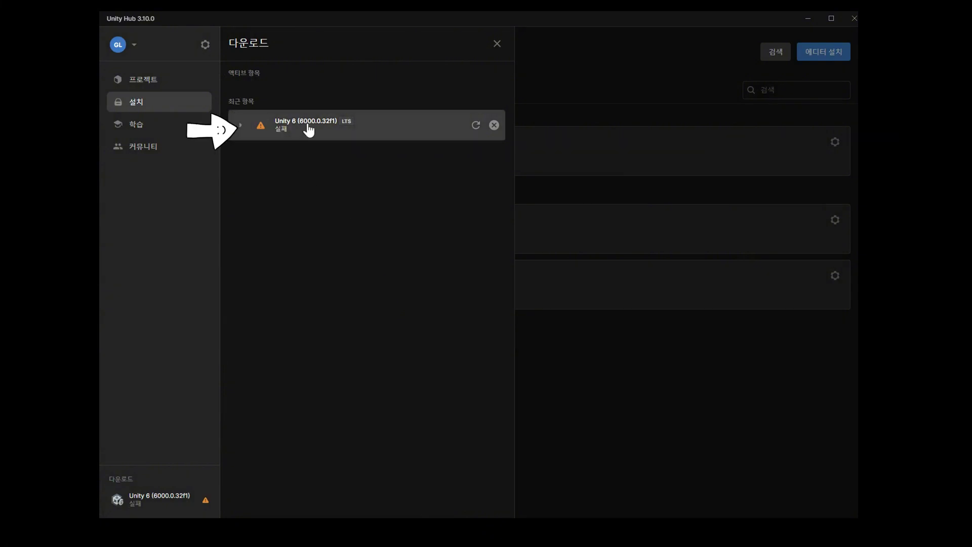
- Check the failed Unity 6 modules in Downloads and cancel that download
left_click(241, 127)
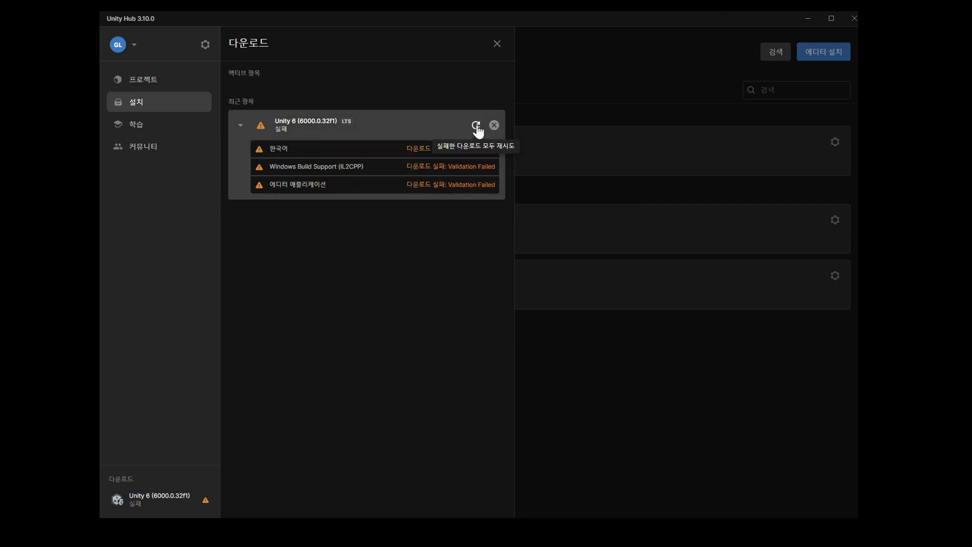
left_click(494, 124)
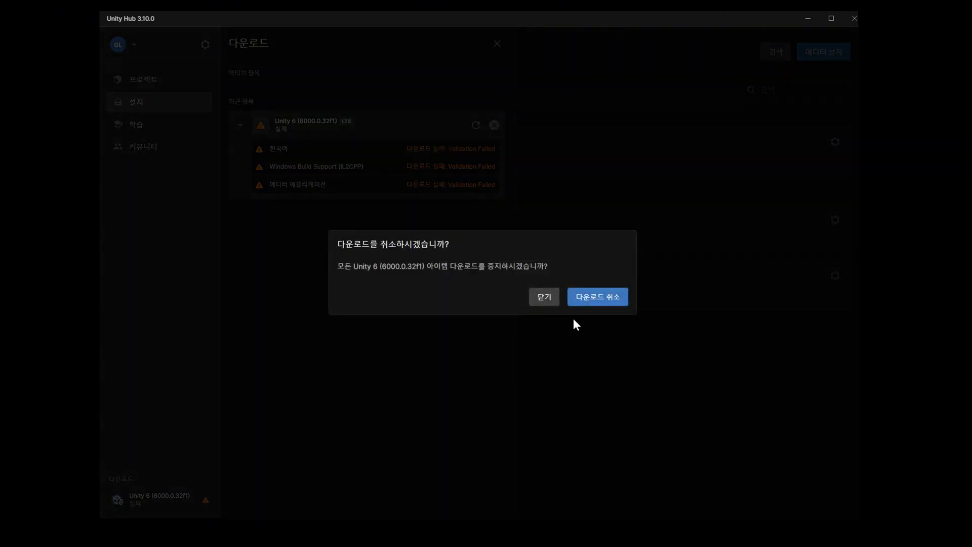
left_click(595, 302)
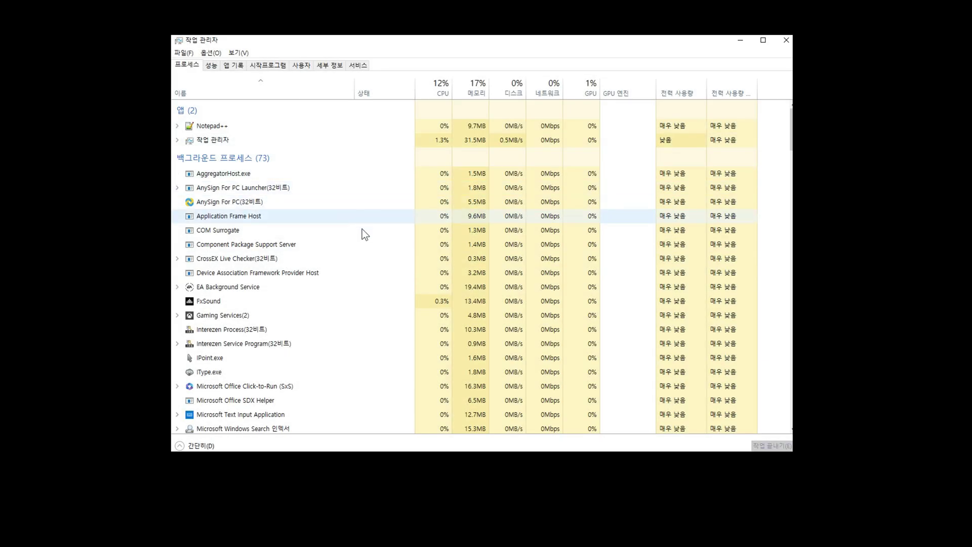
- End the Unity Hub processes from Task Manager's Processes list
scroll(368, 290, "down", 2)
scroll(367, 289, "down", 2)
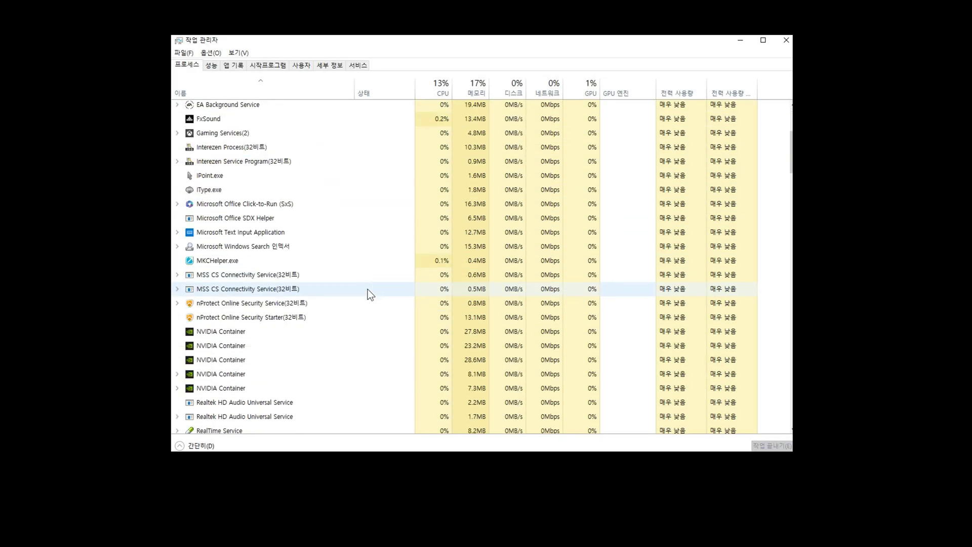
scroll(368, 289, "down", 3)
scroll(368, 289, "down", 3)
scroll(368, 288, "down", 2)
scroll(368, 286, "down", 1)
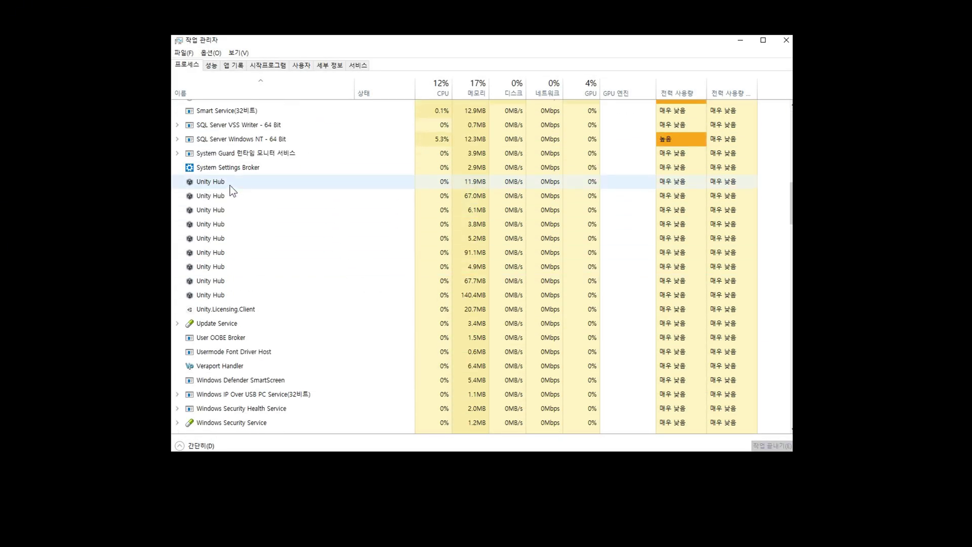
right_click(214, 291)
left_click(269, 297)
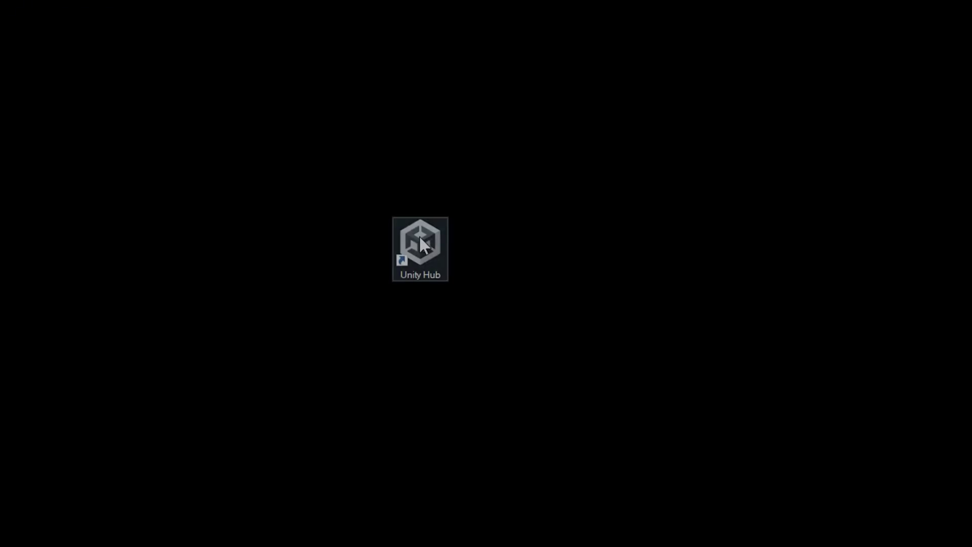
- Relaunch Unity Hub as administrator and go to its Installs page
right_click(418, 234)
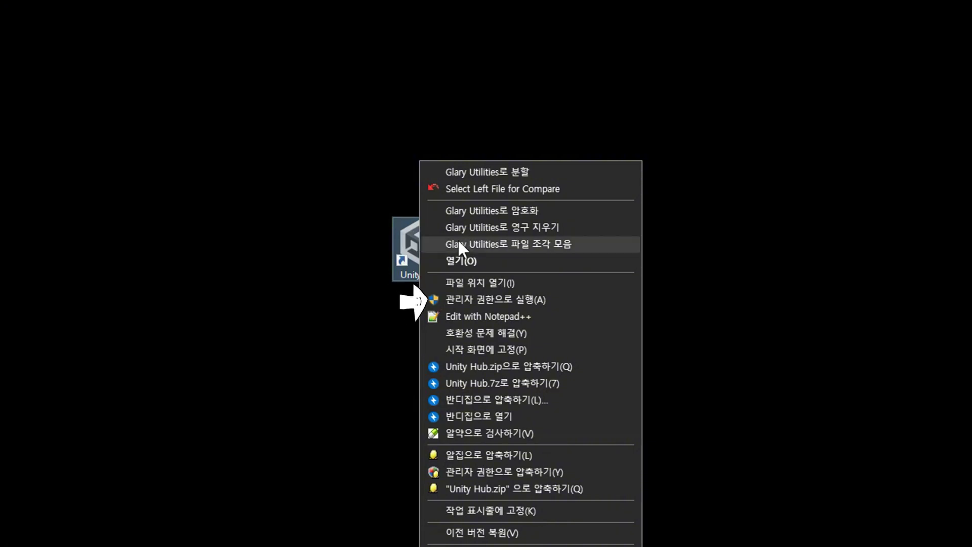
left_click(527, 299)
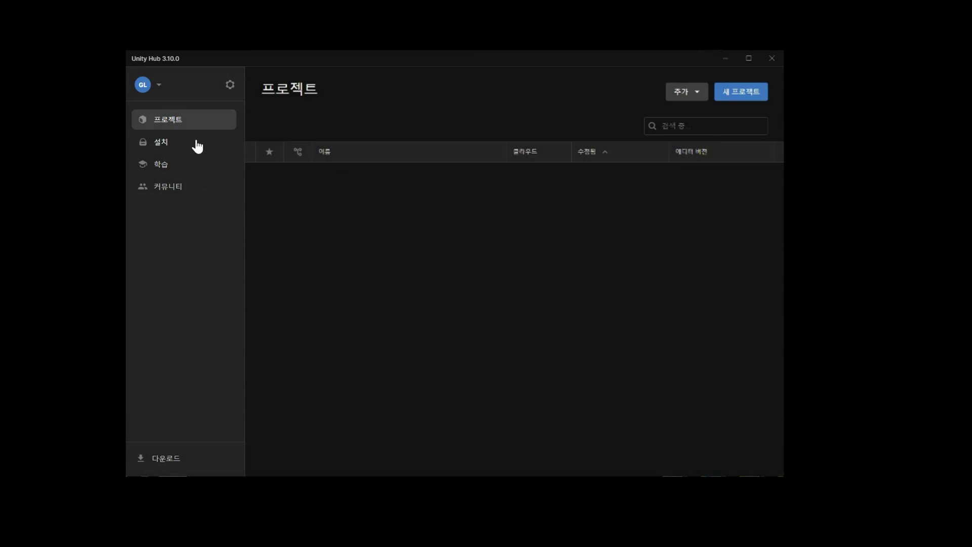
left_click(197, 146)
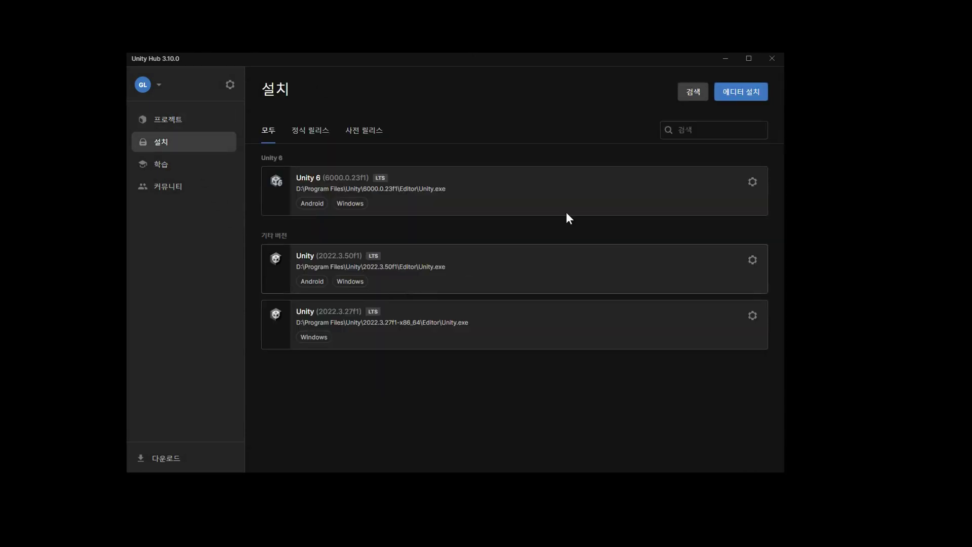
- Install Unity 6 (6000.0.32f1), check module progress, then close the Downloads panel
left_click(736, 99)
left_click(655, 207)
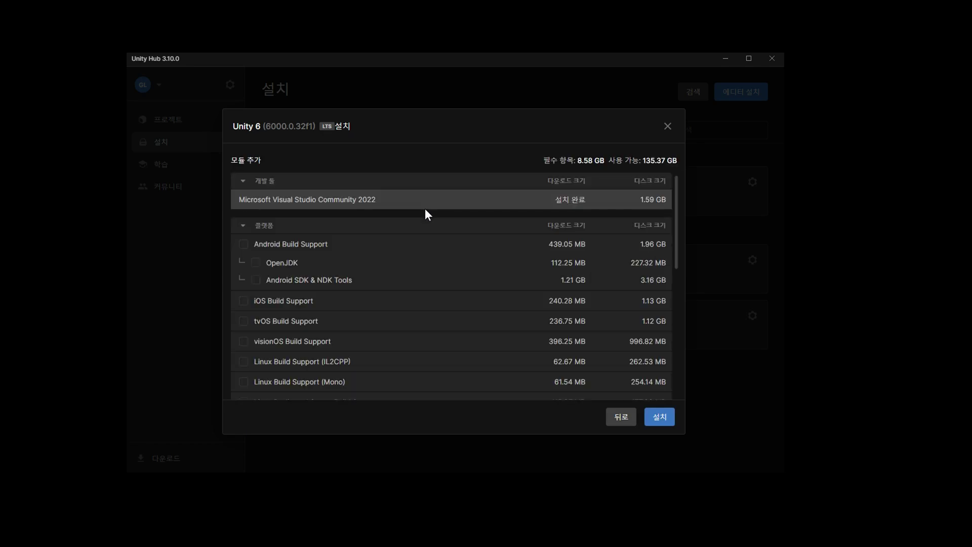
scroll(335, 261, "down", 6)
scroll(390, 263, "up", 3)
scroll(390, 259, "up", 3)
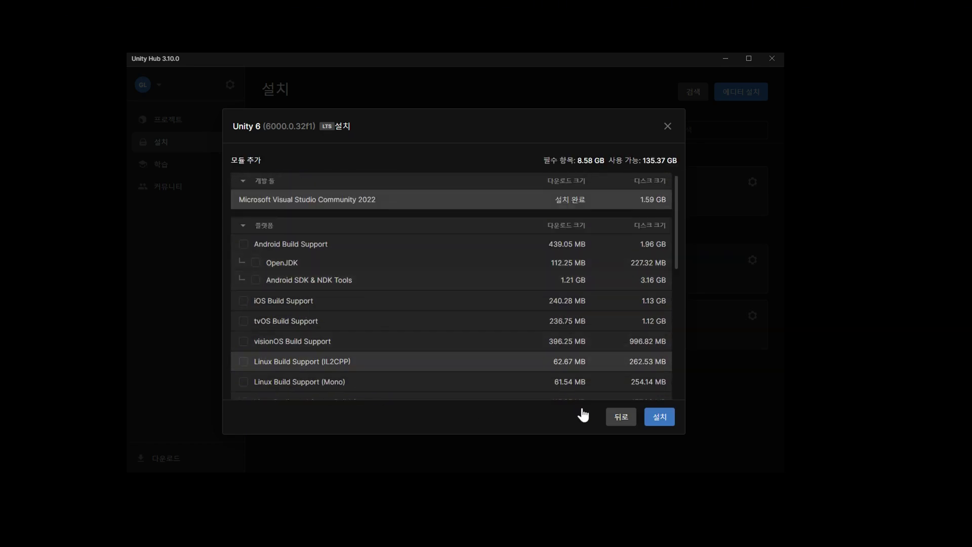
left_click(658, 417)
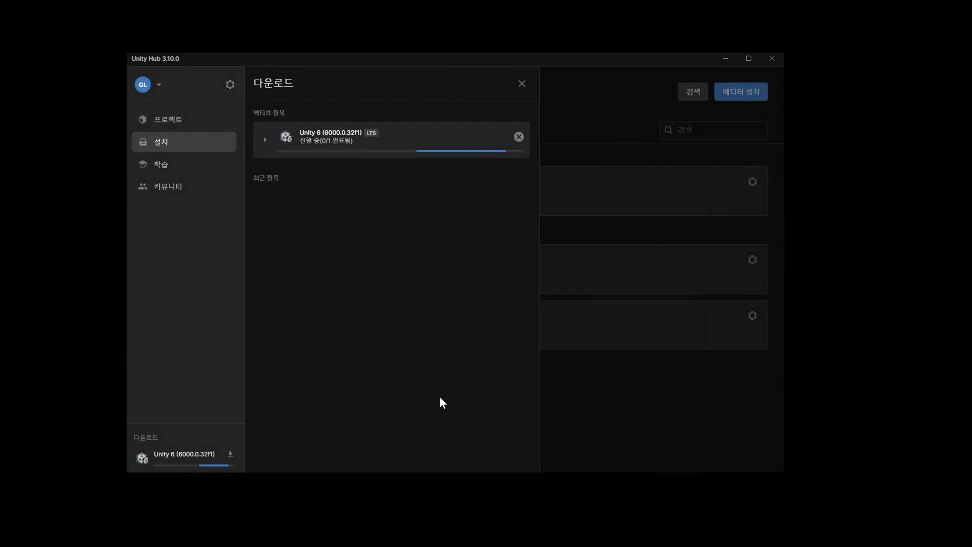
left_click(265, 139)
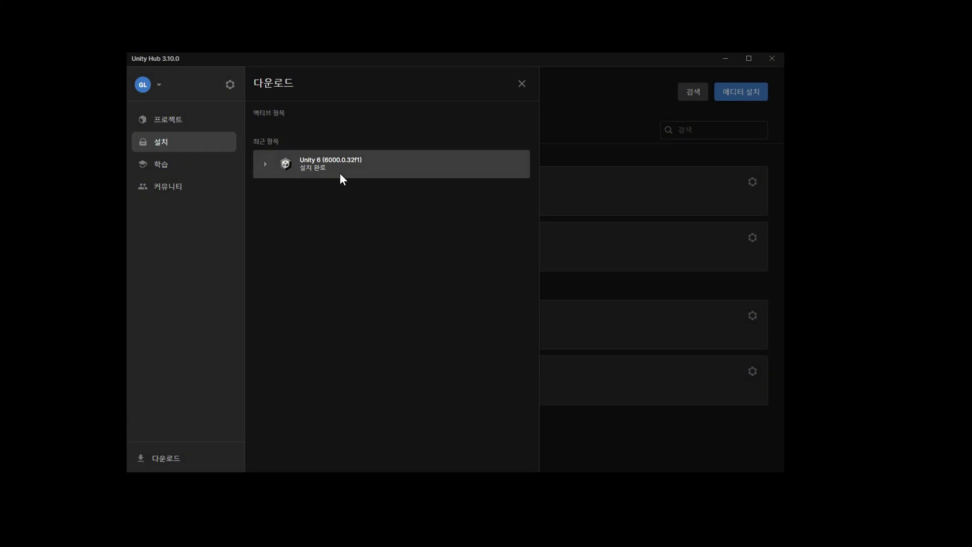
left_click(522, 85)
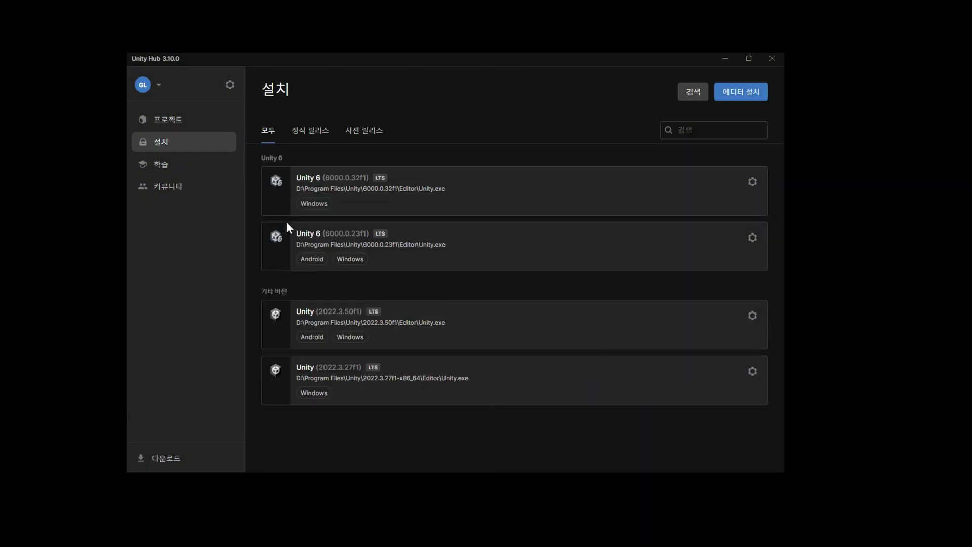
left_click(751, 183)
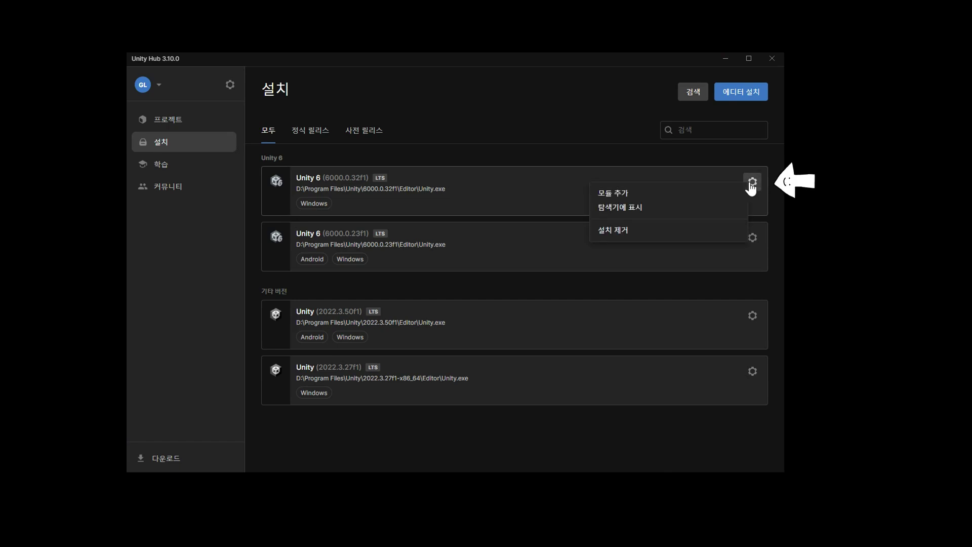
left_click(640, 195)
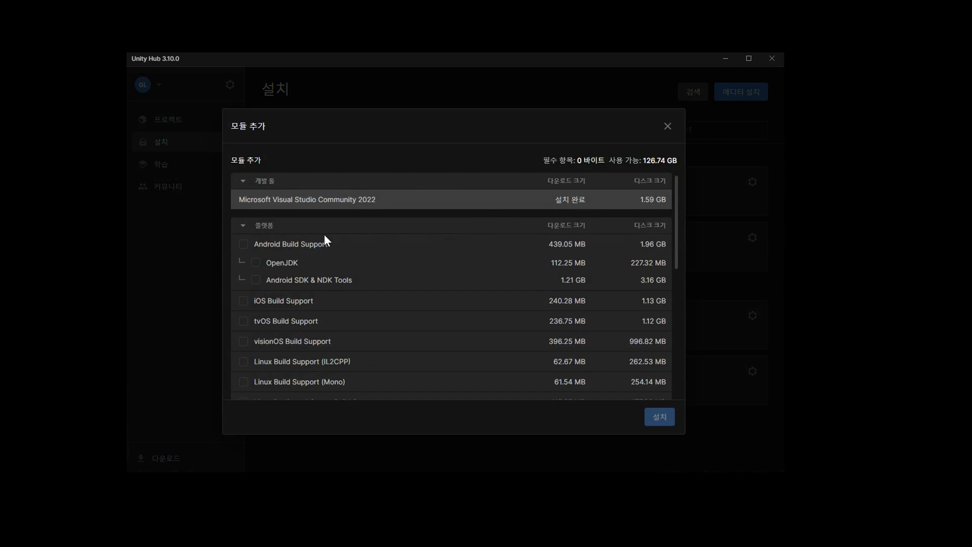
scroll(328, 253, "down", 1)
scroll(353, 282, "down", 5)
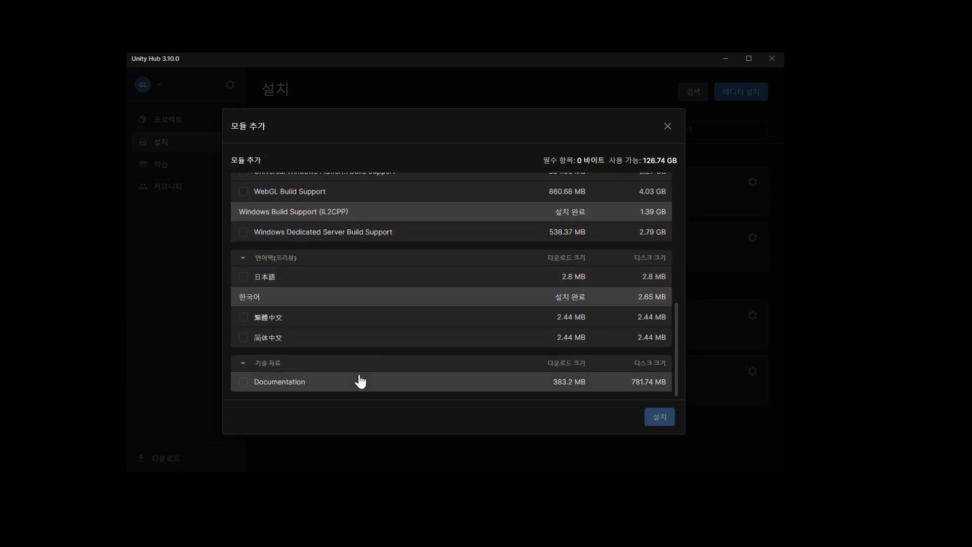
scroll(361, 381, "up", 3)
scroll(364, 377, "up", 3)
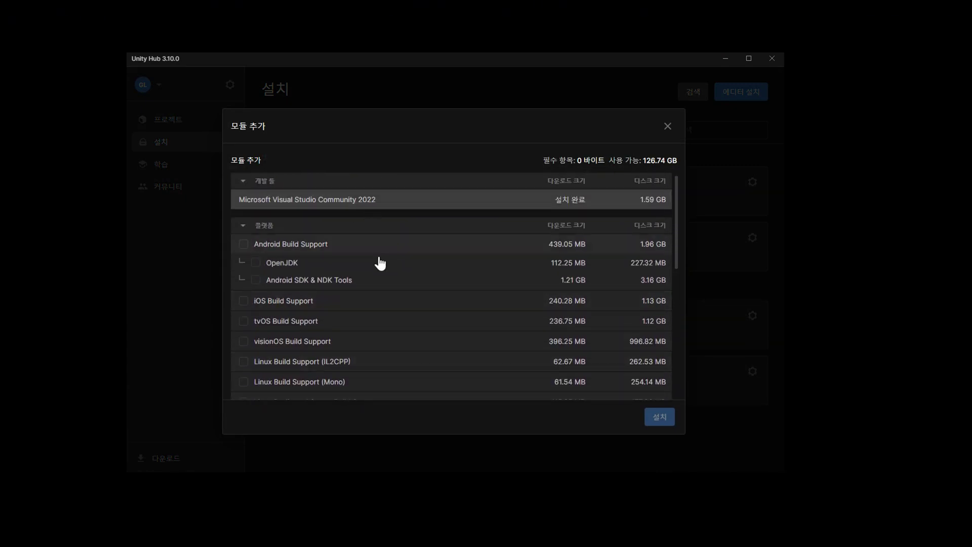
left_click(668, 126)
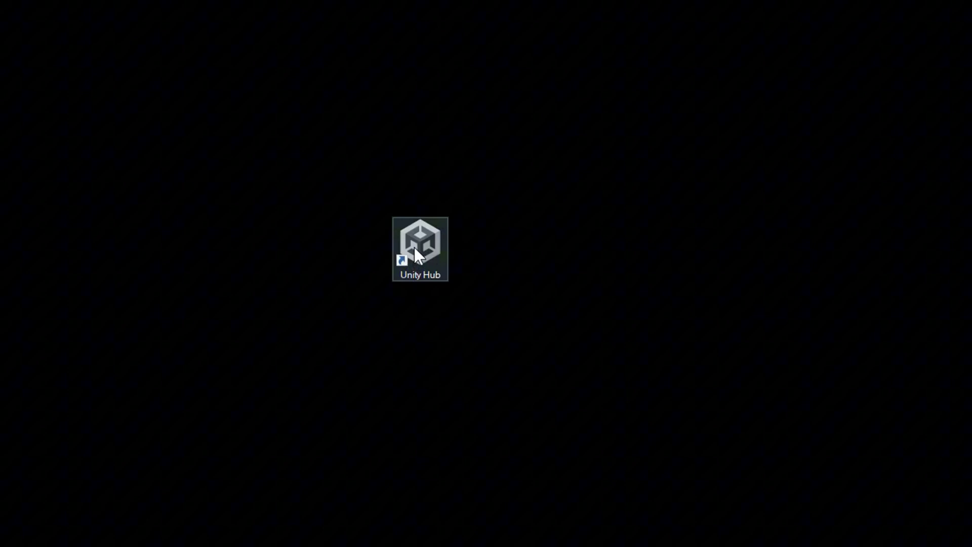
- Reopen Unity Hub and start a new project from the Projects page
double_click(414, 247)
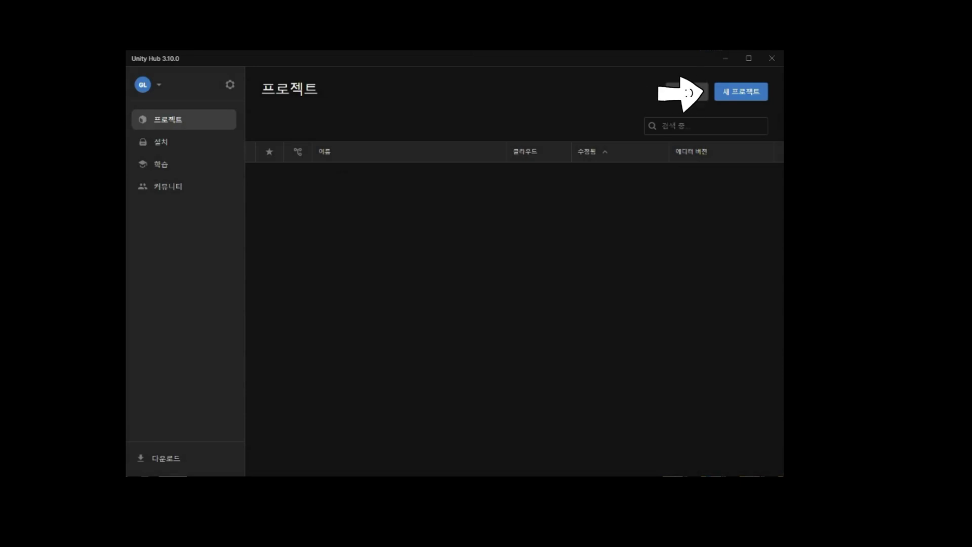
left_click(740, 91)
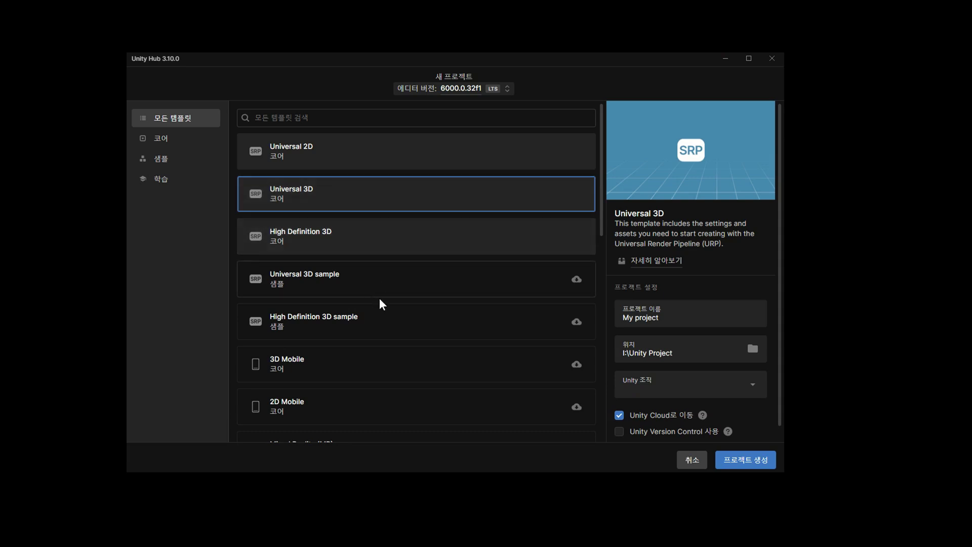
scroll(393, 318, "down", 1)
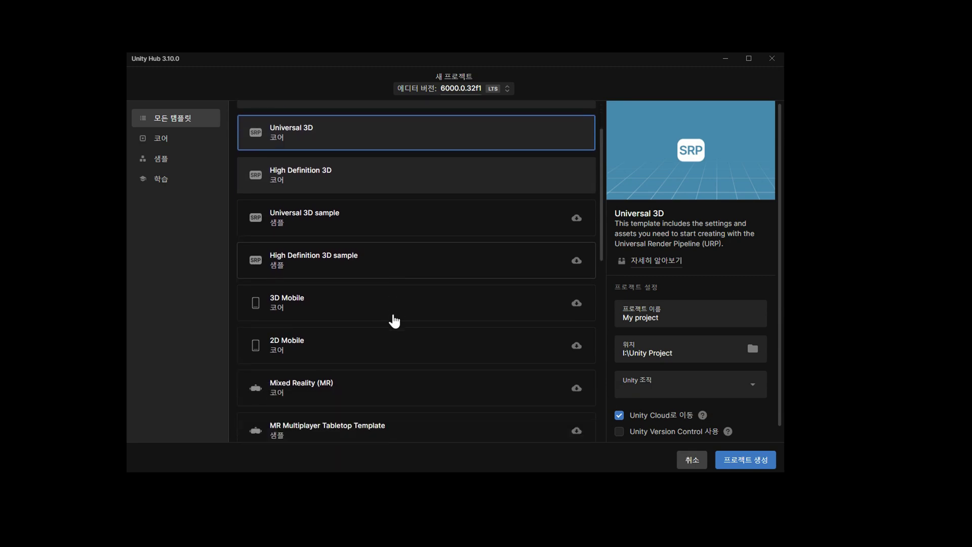
scroll(394, 320, "down", 1)
scroll(394, 320, "down", 2)
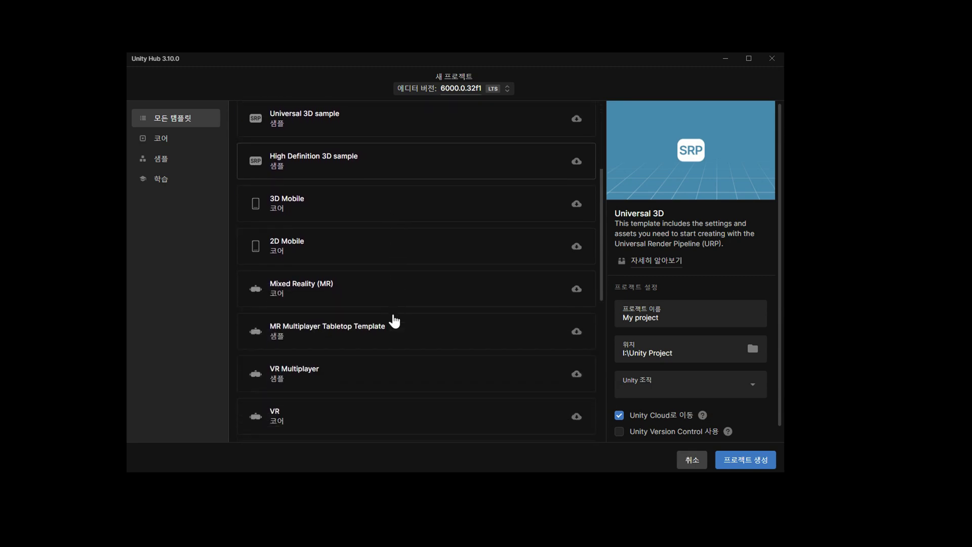
scroll(394, 320, "down", 1)
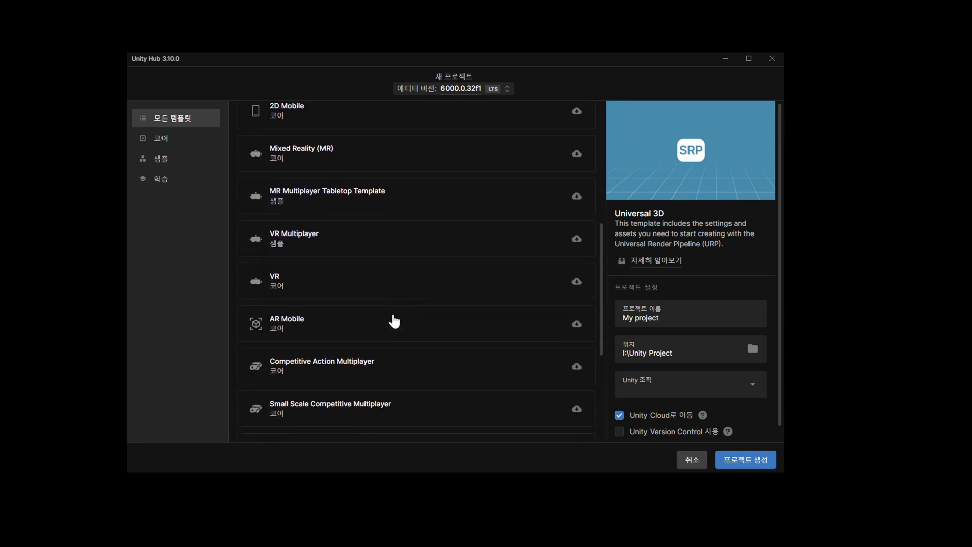
scroll(394, 320, "down", 1)
scroll(393, 320, "down", 2)
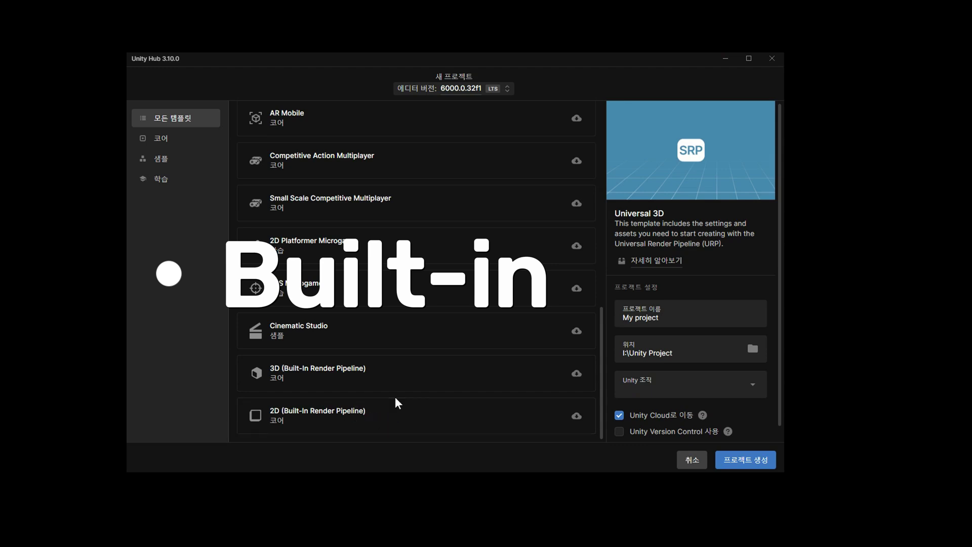
scroll(395, 401, "up", 10)
scroll(395, 395, "up", 5)
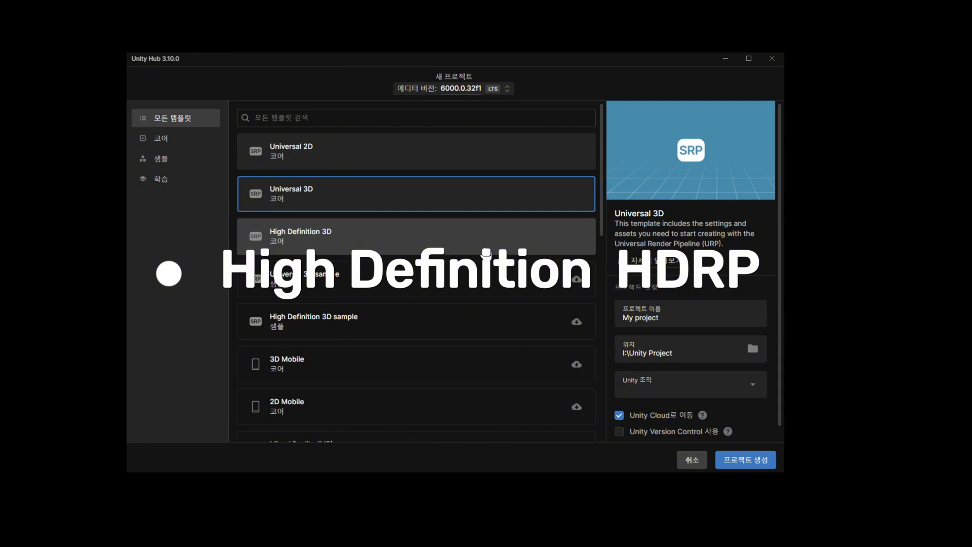
scroll(430, 248, "down", 5)
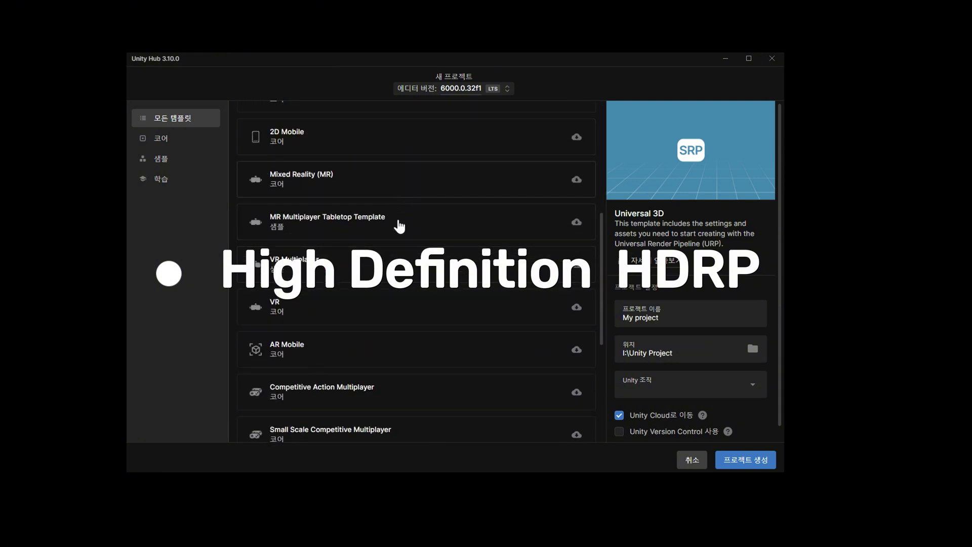
scroll(393, 306, "down", 3)
scroll(387, 314, "down", 2)
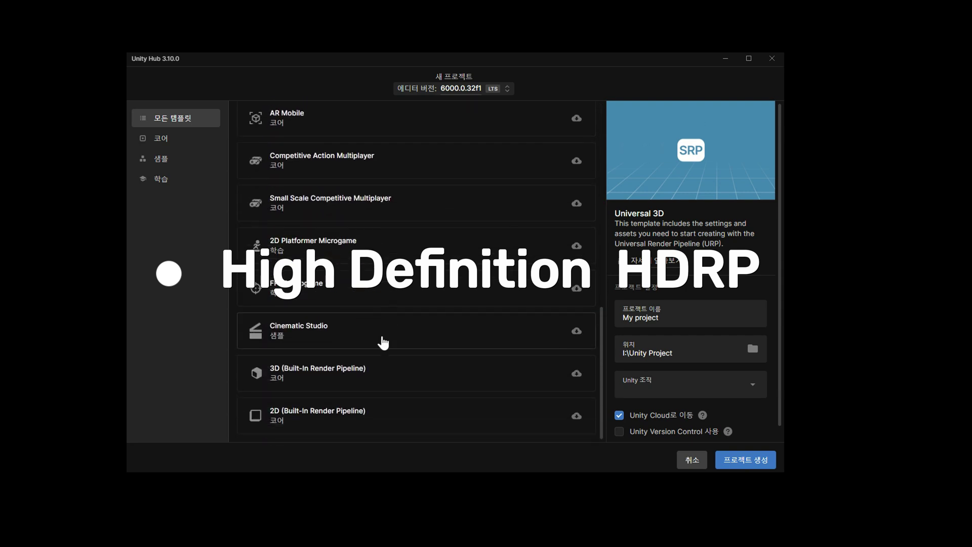
scroll(391, 389, "up", 2)
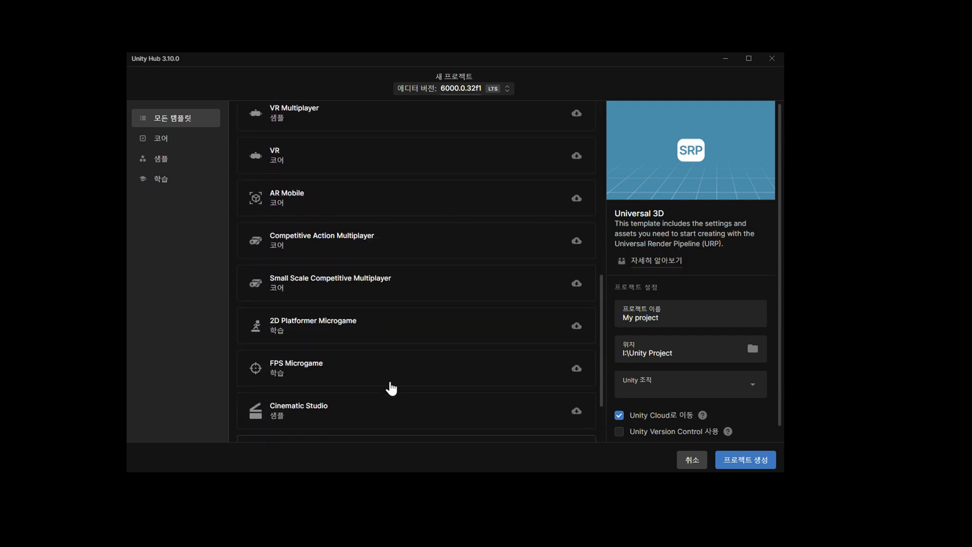
scroll(391, 389, "up", 5)
scroll(389, 367, "up", 2)
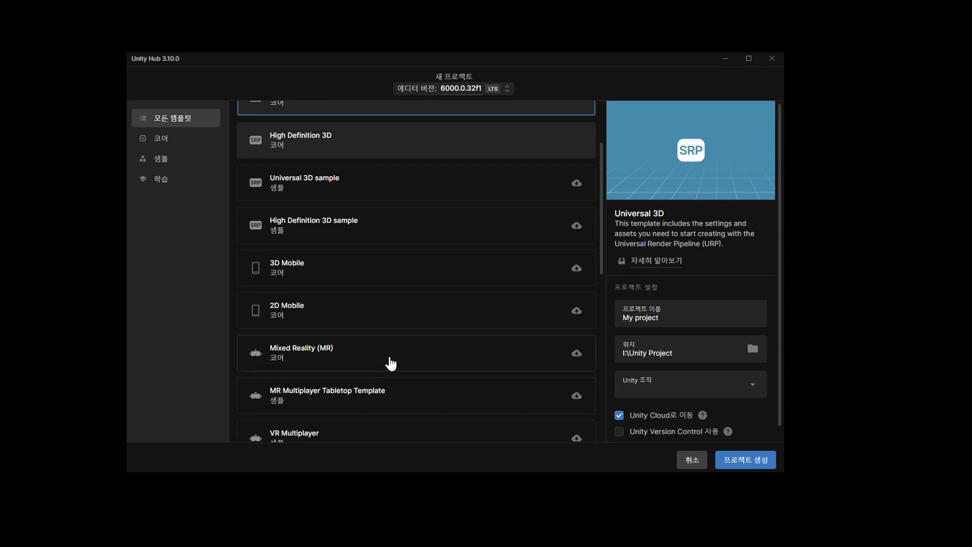
scroll(389, 363, "up", 2)
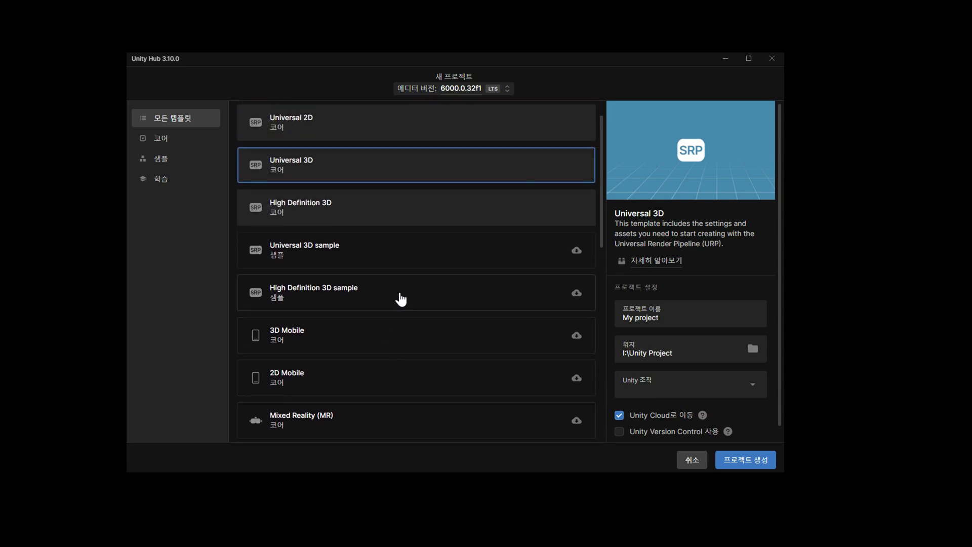
scroll(400, 299, "up", 1)
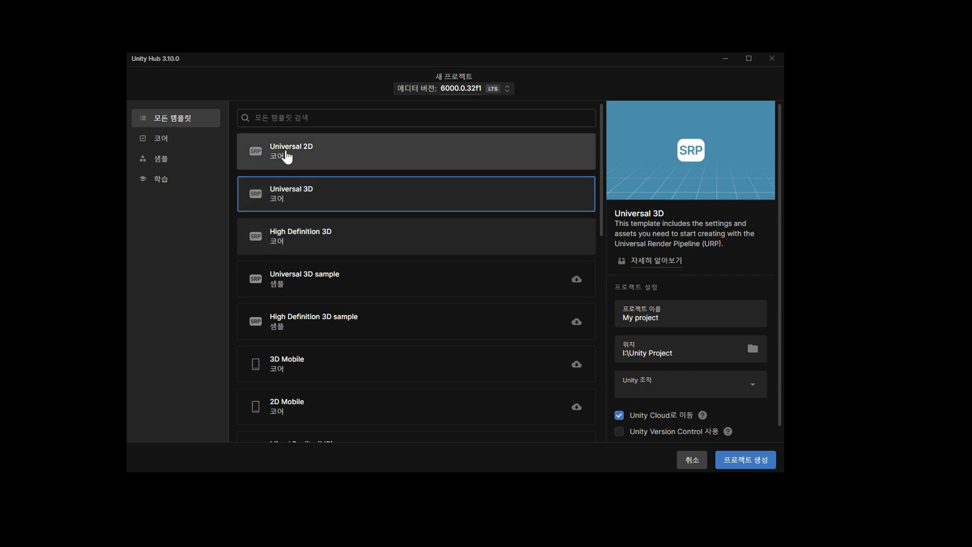
- Settle on the Universal 2D template after comparing it with Universal 3D
left_click(514, 159)
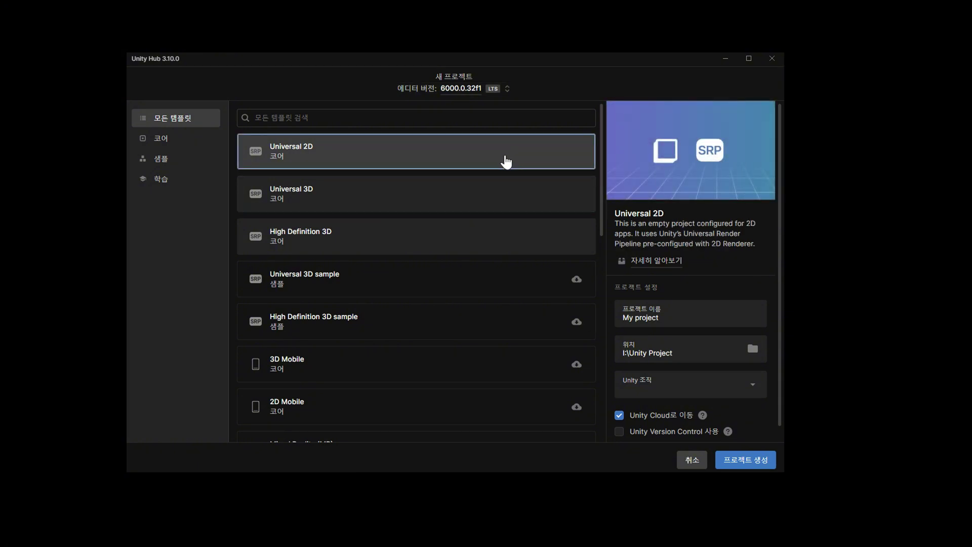
left_click(501, 195)
left_click(458, 157)
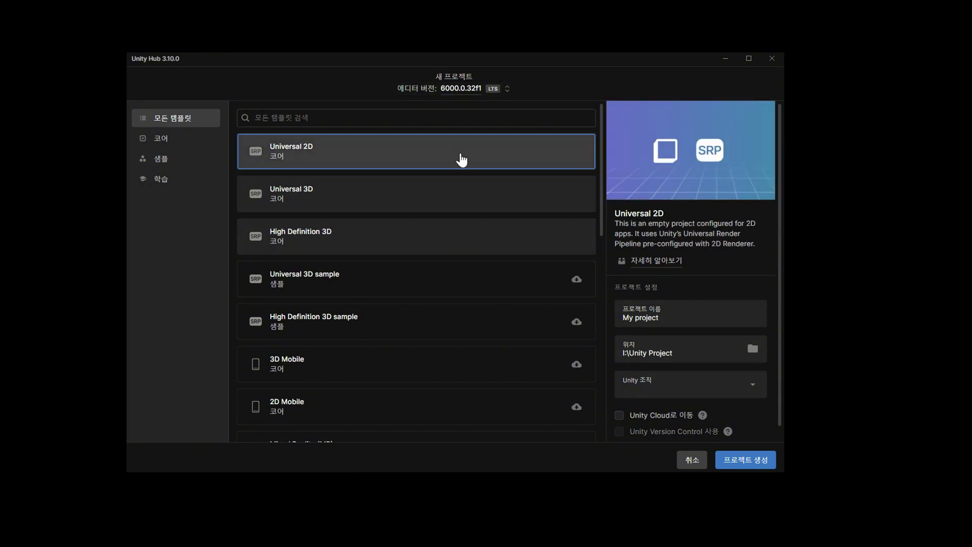
left_click(402, 209)
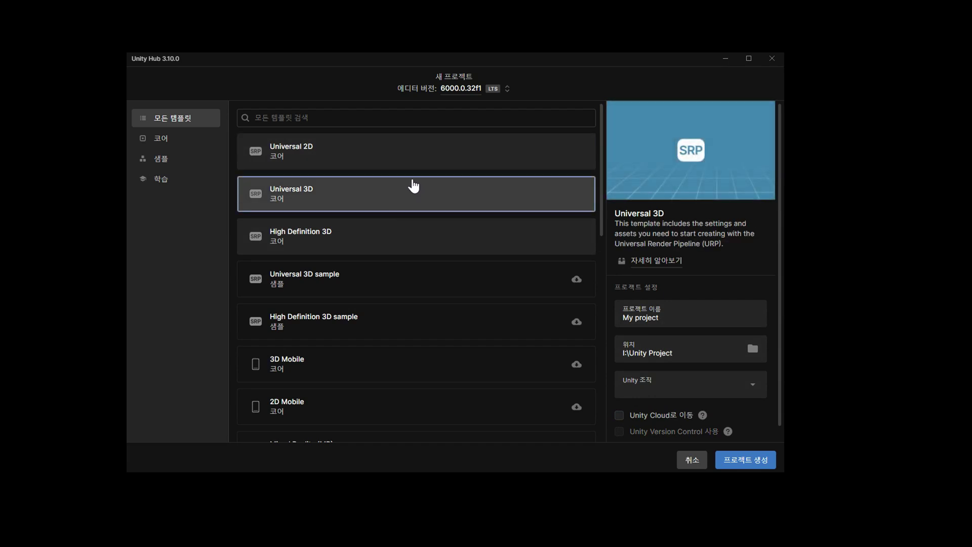
left_click(422, 149)
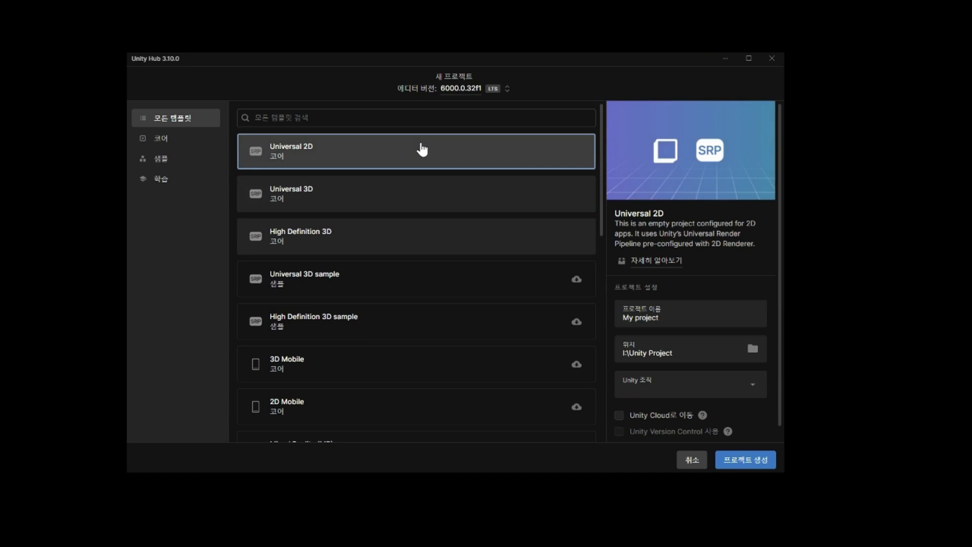
- Replace 'My project' with the name 'Arcade Game' and create the project
triple_click(653, 319)
type("A")
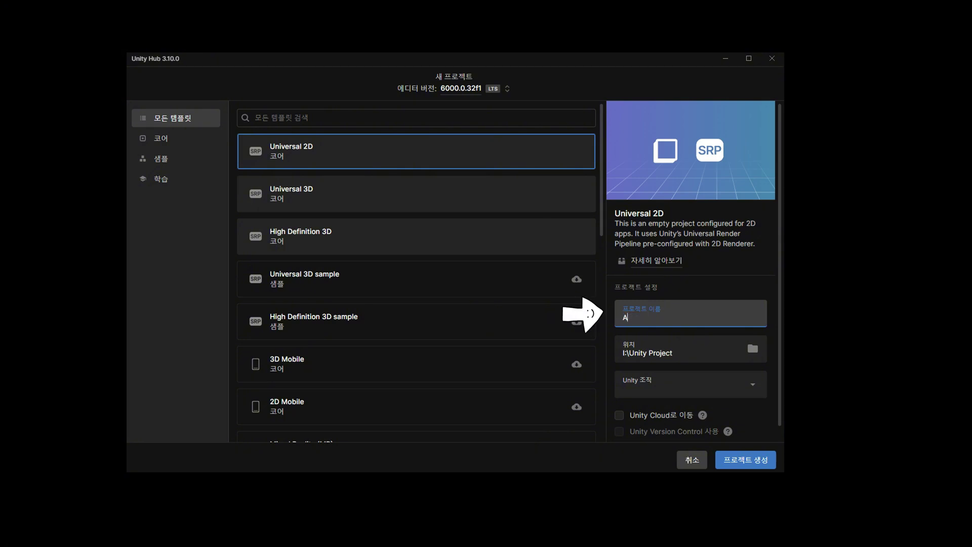
type("rcas")
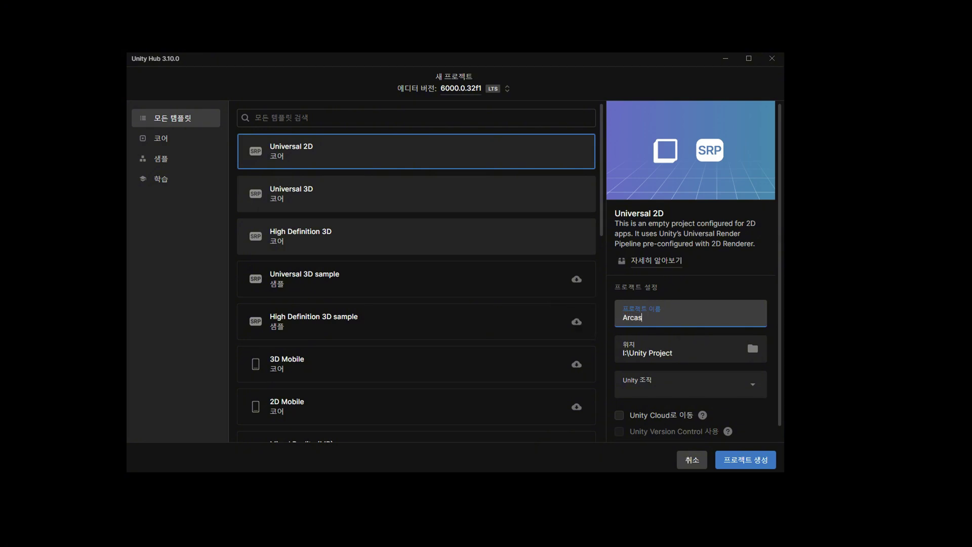
type("e G")
type("ame")
left_click(752, 460)
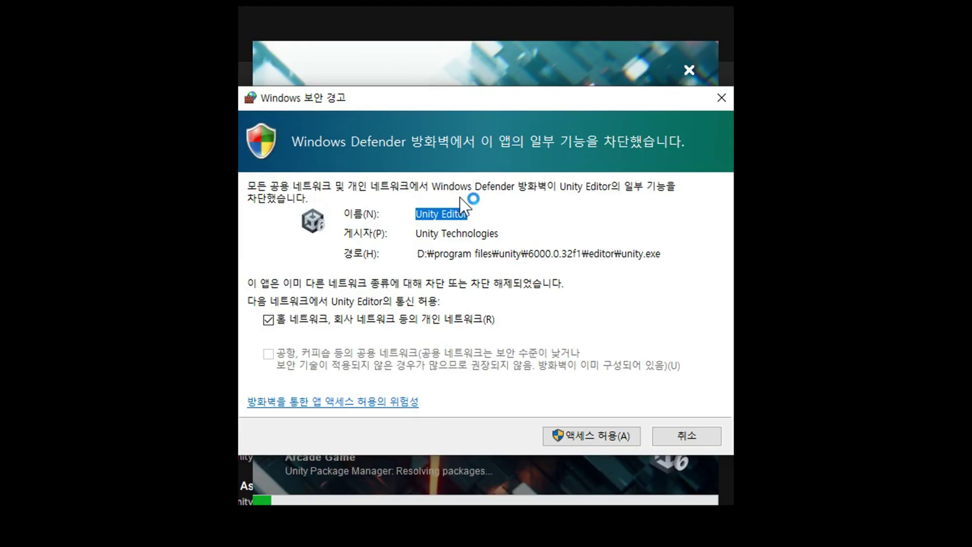
- Allow Unity Editor through Windows Defender Firewall on private networks
left_click(580, 434)
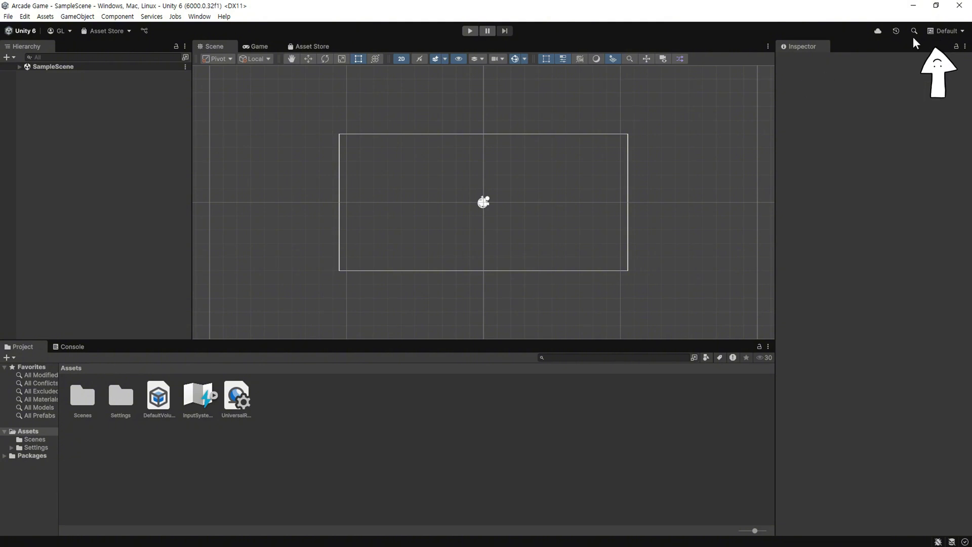
left_click(957, 34)
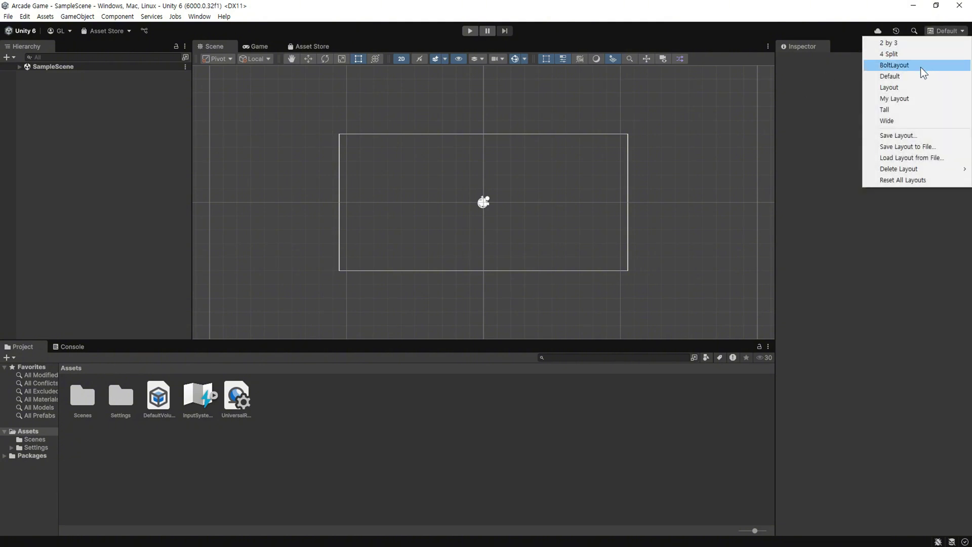
left_click(920, 87)
left_click(946, 32)
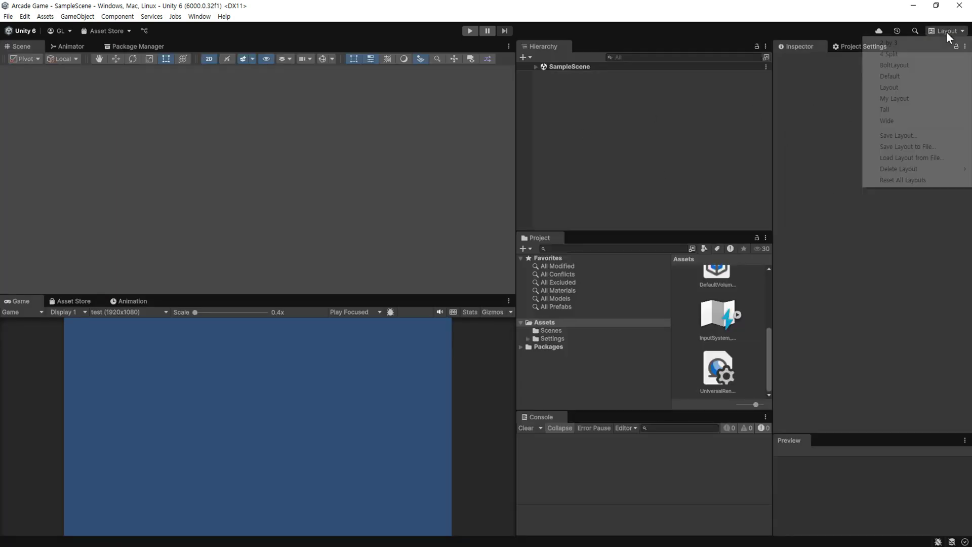
left_click(927, 61)
left_click(946, 31)
left_click(928, 50)
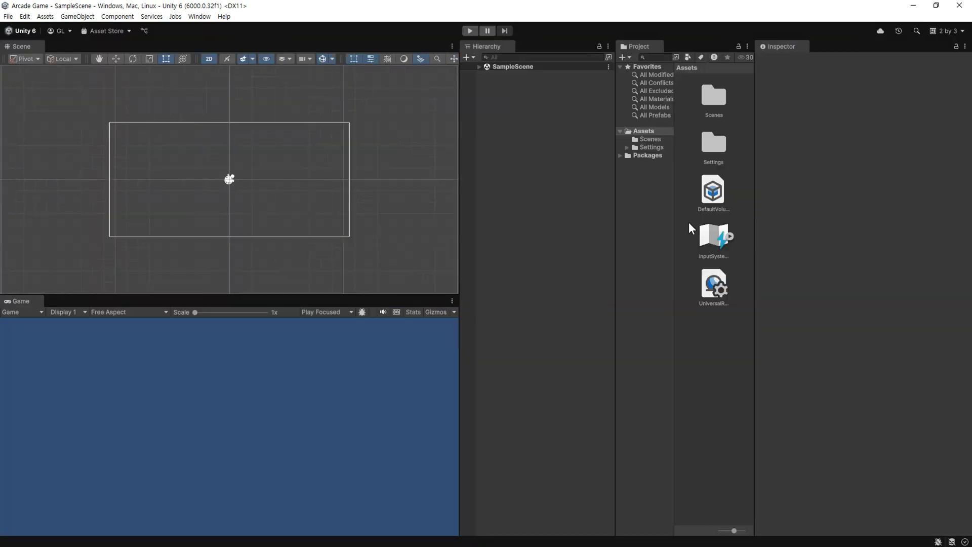
left_click(946, 31)
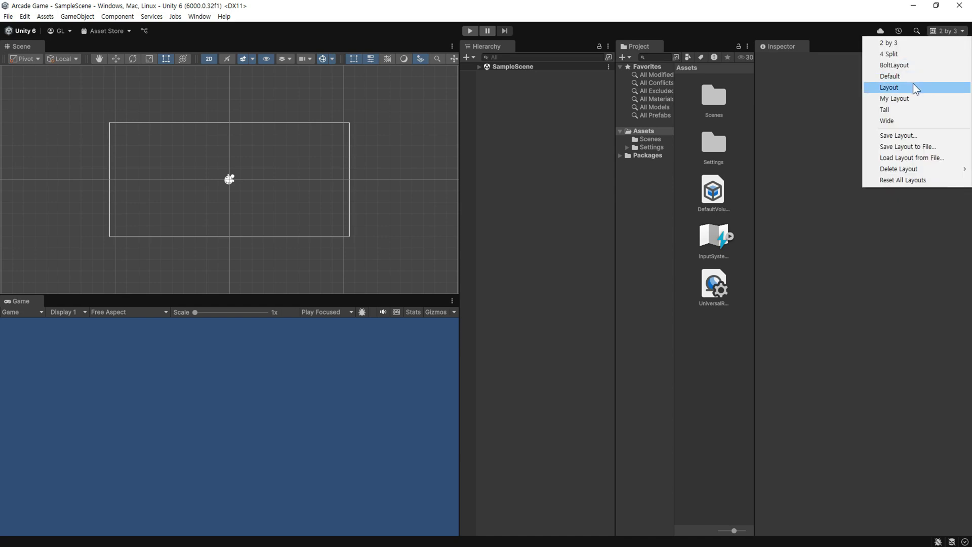
left_click(916, 86)
left_click(946, 31)
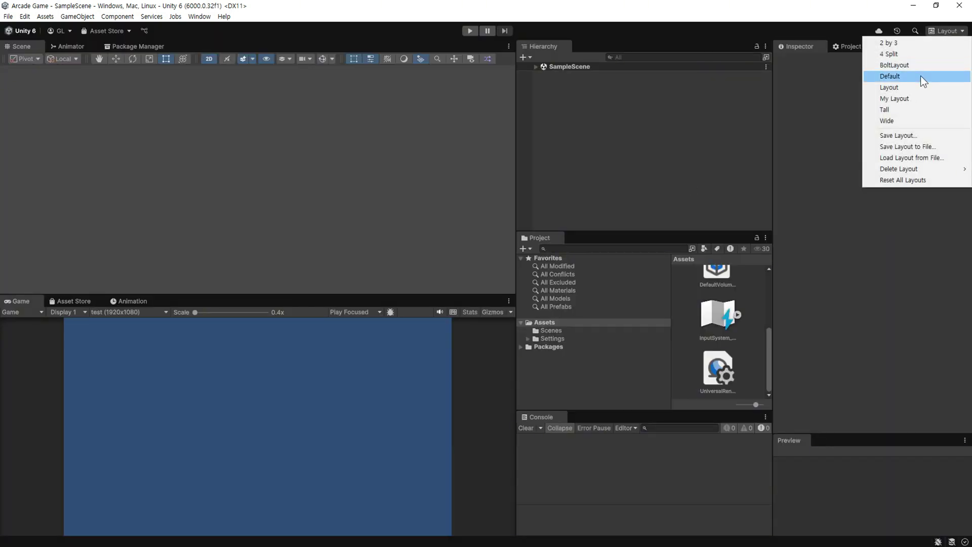
left_click(920, 75)
left_click(946, 31)
left_click(916, 120)
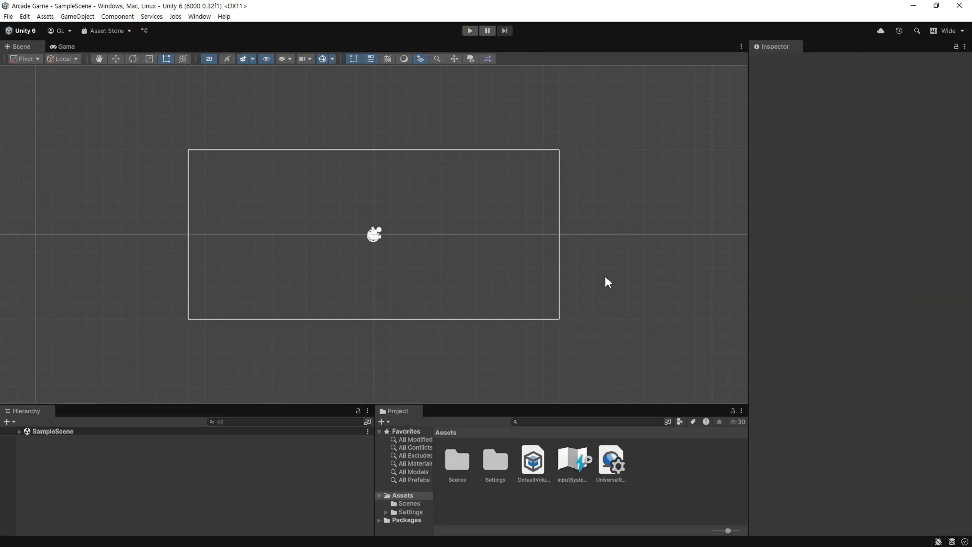
left_click(946, 31)
left_click(916, 78)
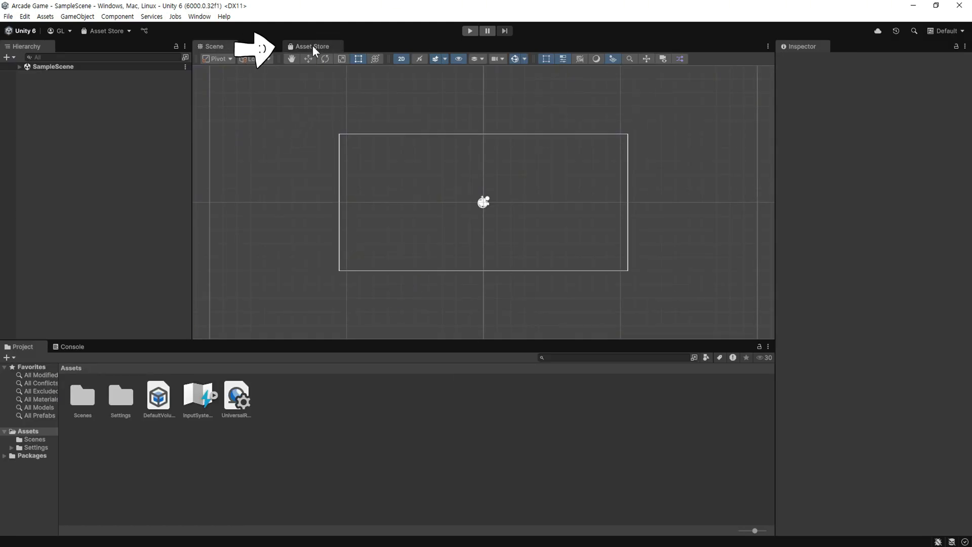
- Close the Asset Store panel, dock the Hierarchy beside the Inspector, and resize the side panels
right_click(332, 47)
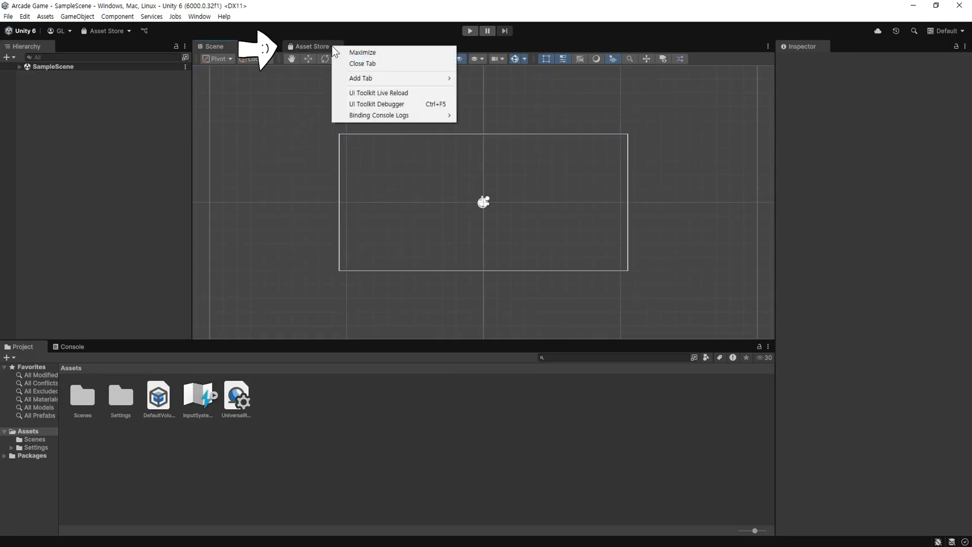
left_click(384, 65)
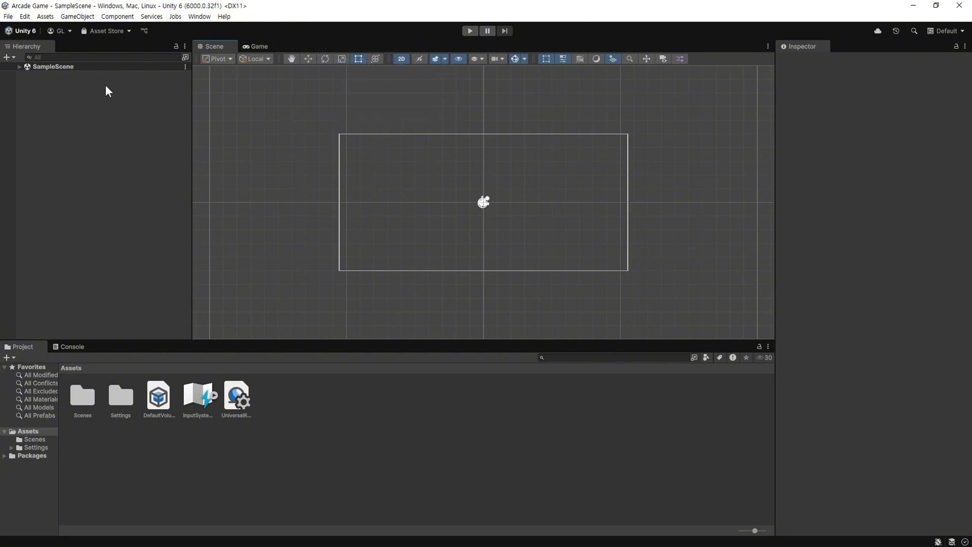
left_click_drag(30, 45, 796, 351)
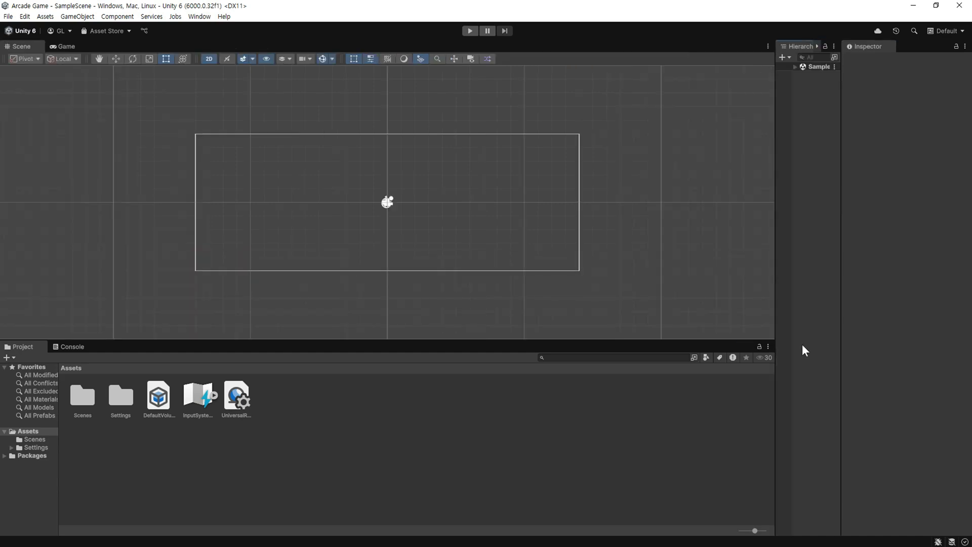
mouse_move(775, 293)
left_mouse_down()
mouse_move(643, 312)
mouse_move(664, 324)
left_mouse_up()
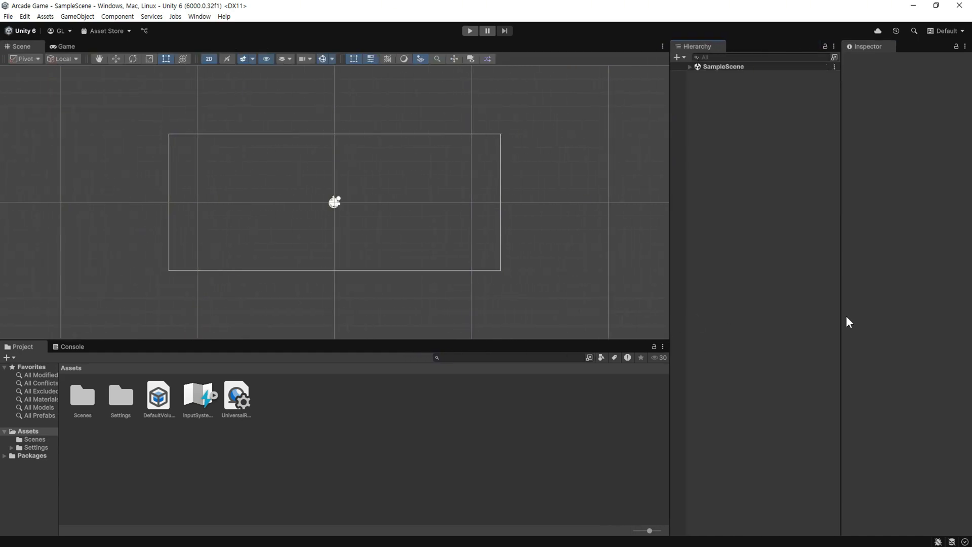
left_click_drag(841, 322, 764, 330)
left_click_drag(649, 301, 599, 311)
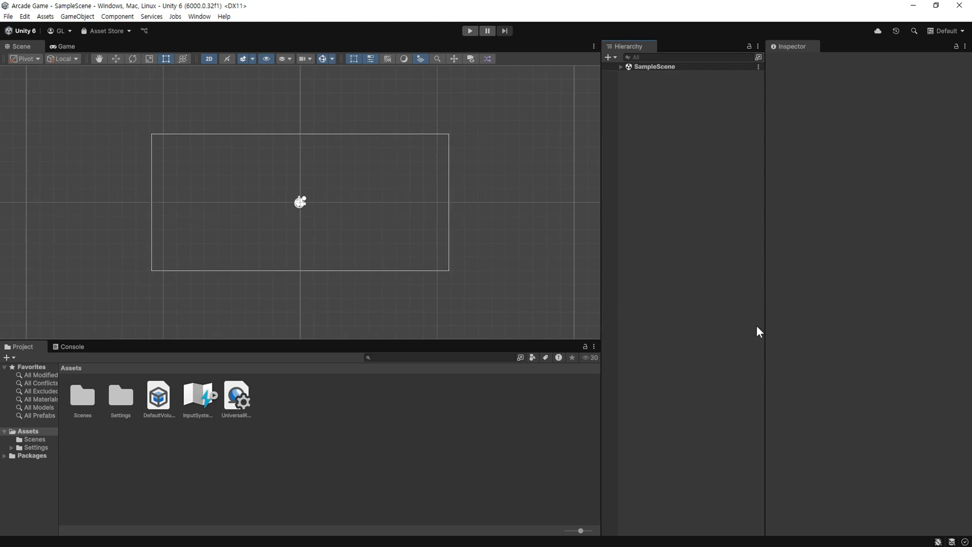
left_click_drag(765, 330, 779, 332)
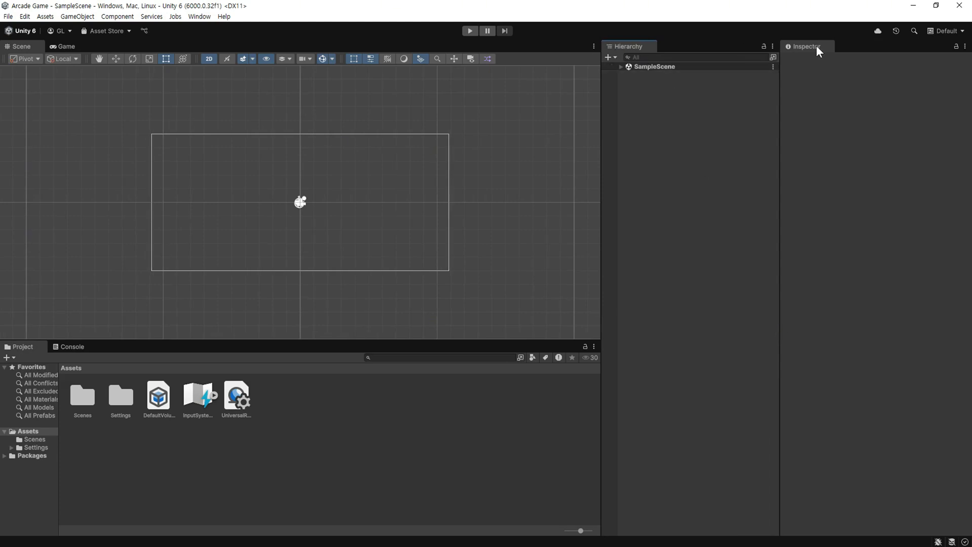
- Dock the Console beneath the Hierarchy and make the Scene view taller
left_click_drag(77, 348, 682, 448)
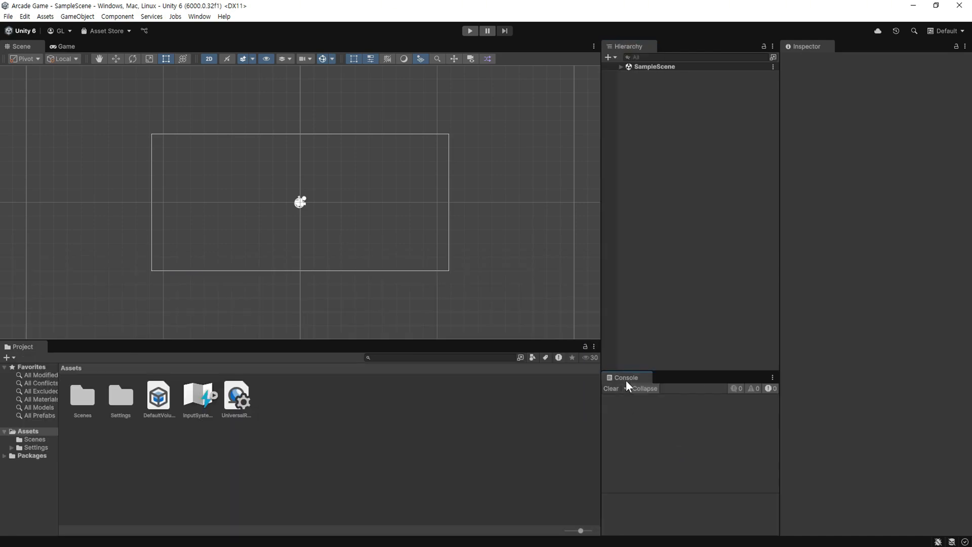
left_click_drag(626, 377, 861, 427)
left_click_drag(804, 377, 678, 426)
left_click_drag(347, 340, 348, 371)
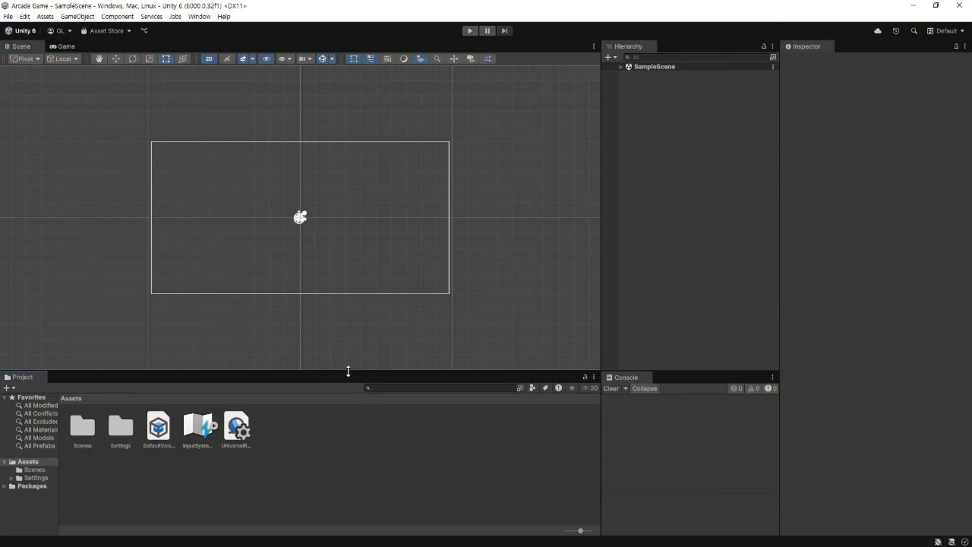
- Turn off 2D mode and look around the scene in 3D perspective
left_click(393, 284)
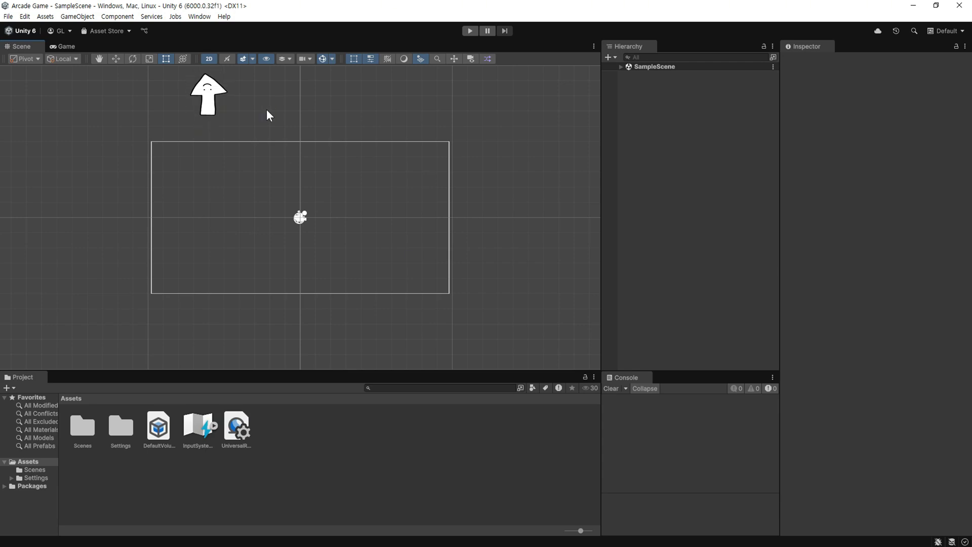
left_click(208, 59)
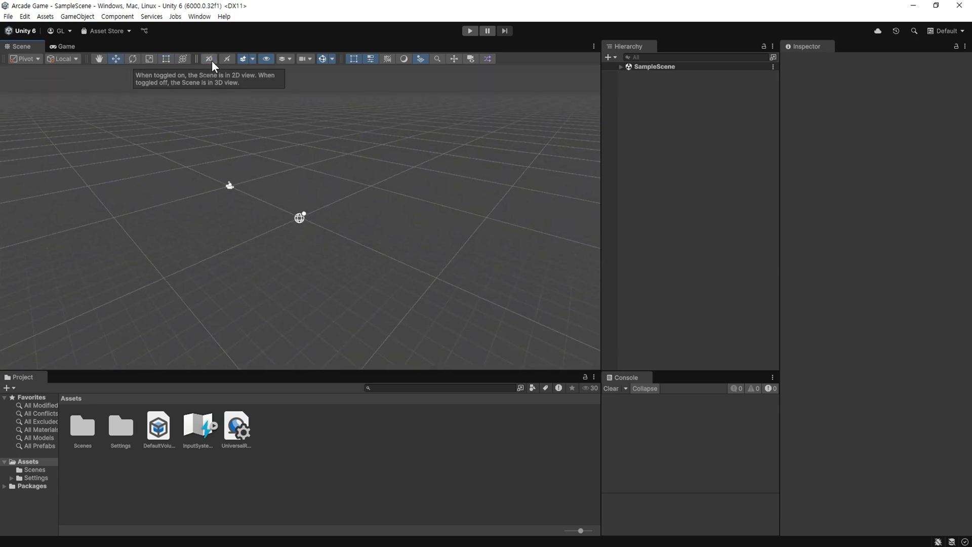
mouse_move(207, 200)
right_mouse_down()
mouse_move(277, 194)
mouse_move(95, 200)
mouse_move(224, 204)
mouse_move(240, 189)
right_mouse_up()
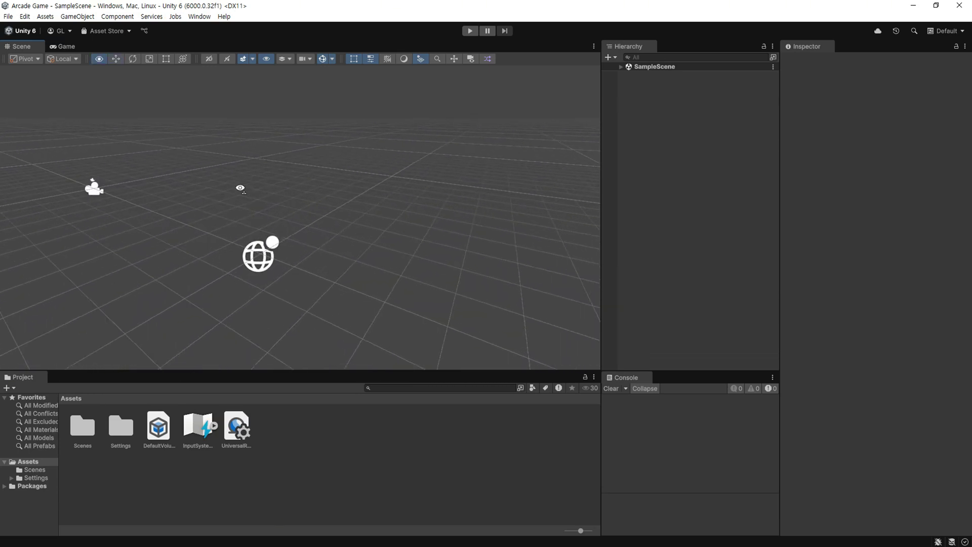
right_click_drag(239, 188, 242, 194)
key("Right")
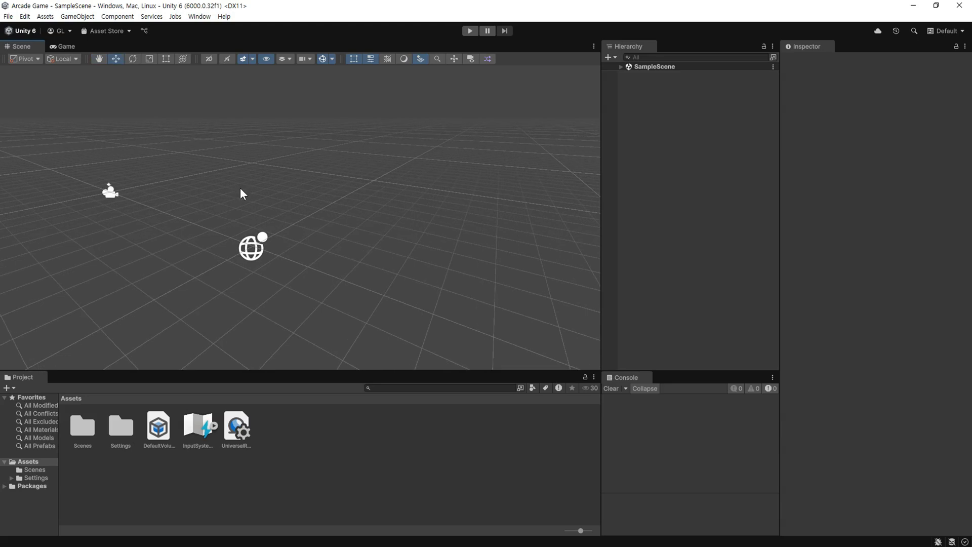
- Return to 2D, recenter the camera frame, and expand SampleScene to show Main Camera and Global Light 2D
left_click(212, 59)
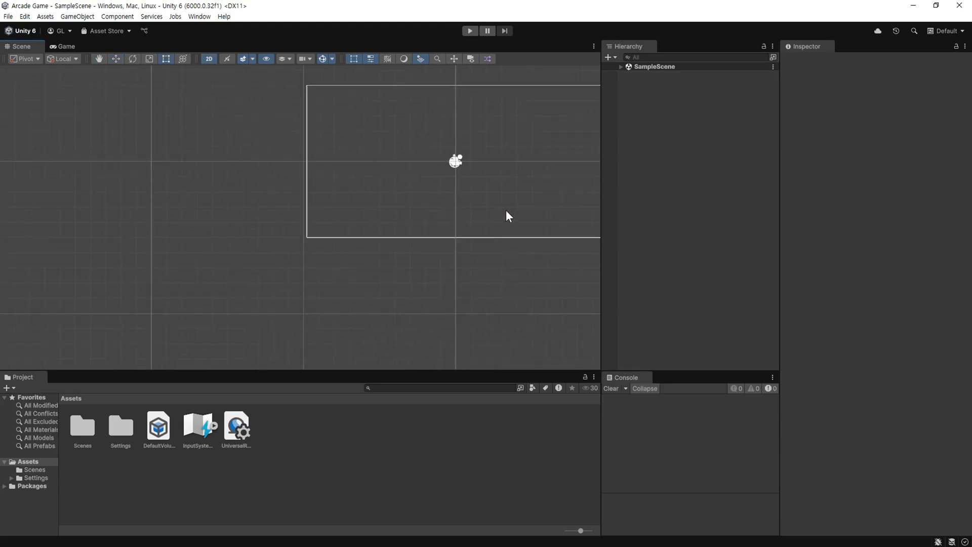
left_click_drag(506, 216, 351, 260)
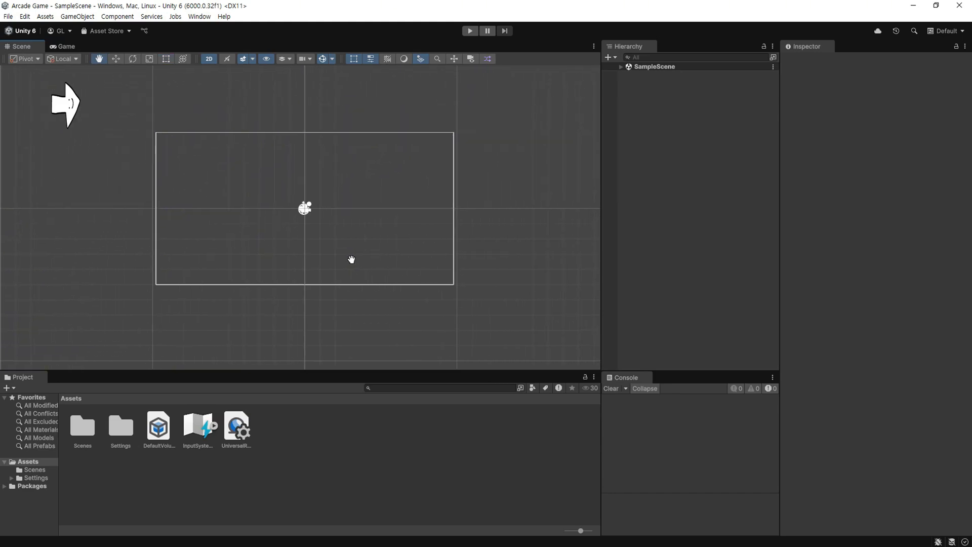
middle_click_drag(351, 259, 355, 271)
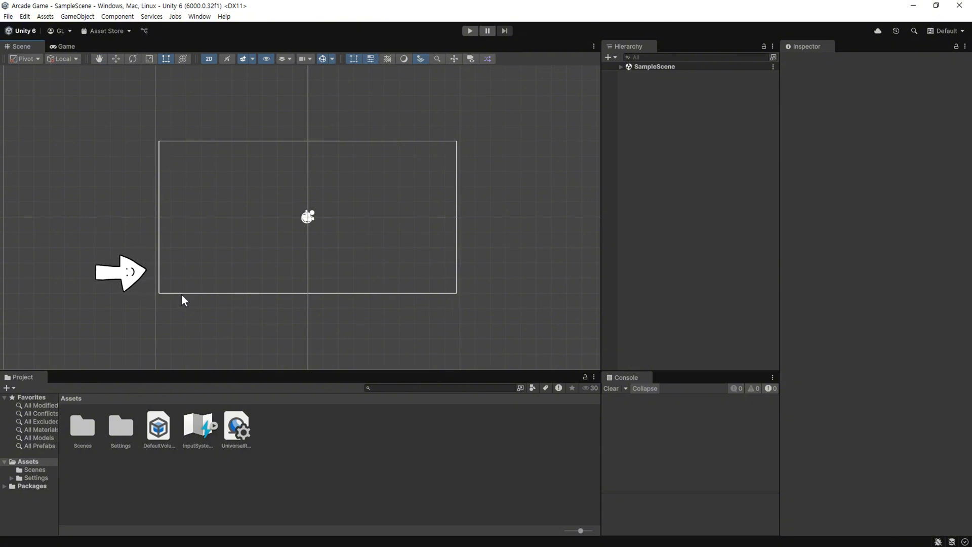
left_click(621, 67)
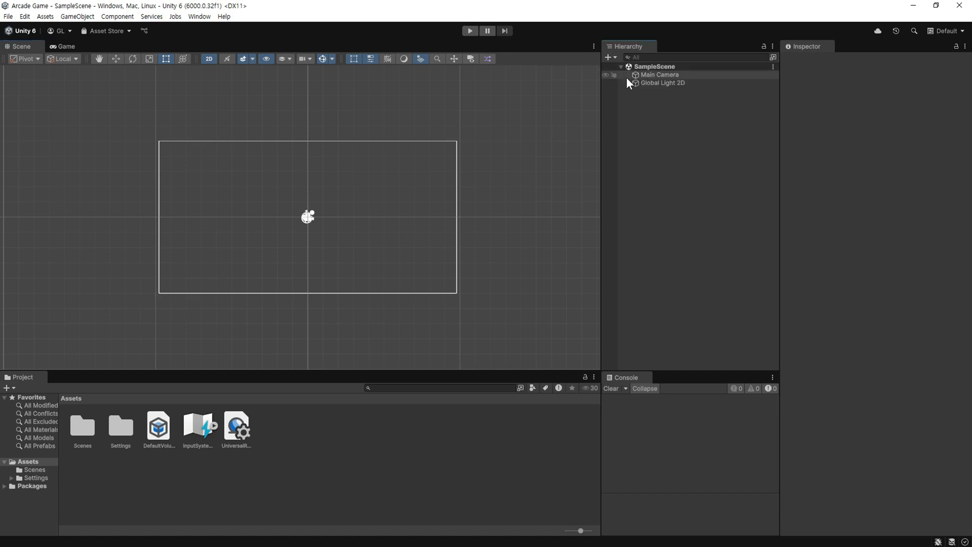
- Select Main Camera to inspect its settings, pan to recenter its frame, then choose the Move Tool
left_click(677, 76)
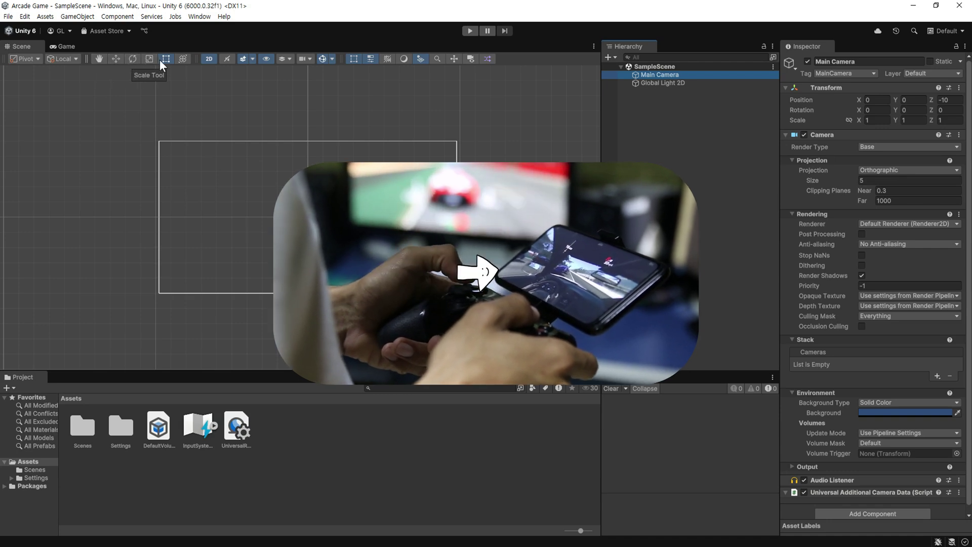
left_click(98, 59)
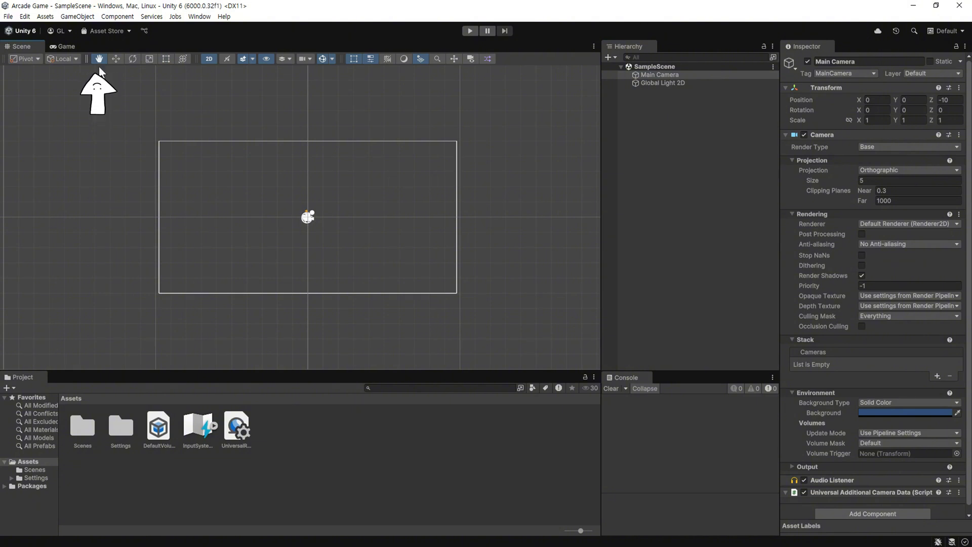
mouse_move(288, 205)
left_mouse_down()
mouse_move(317, 221)
mouse_move(238, 232)
mouse_move(253, 192)
left_mouse_up()
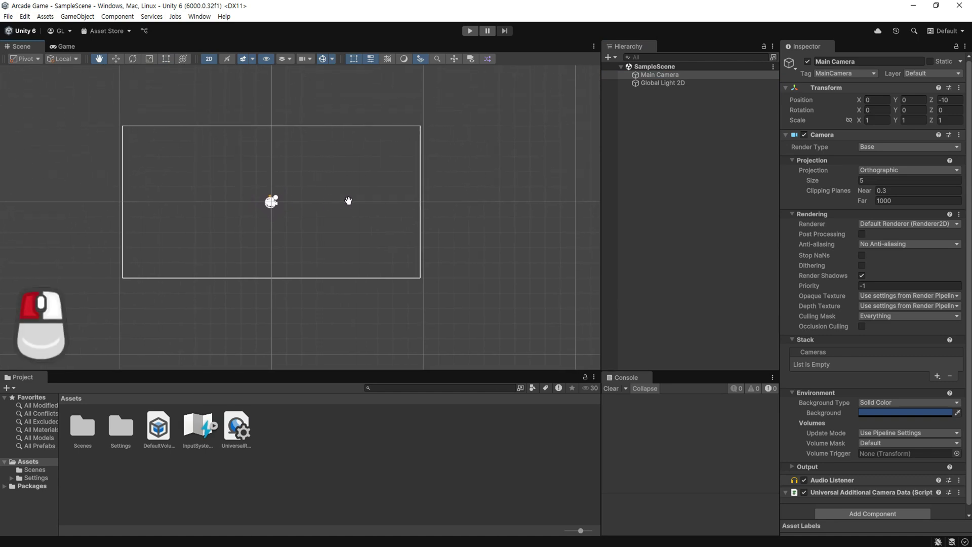
mouse_move(355, 193)
left_mouse_down()
mouse_move(337, 243)
mouse_move(391, 225)
mouse_move(384, 195)
mouse_move(360, 202)
mouse_move(357, 233)
mouse_move(382, 217)
left_mouse_up()
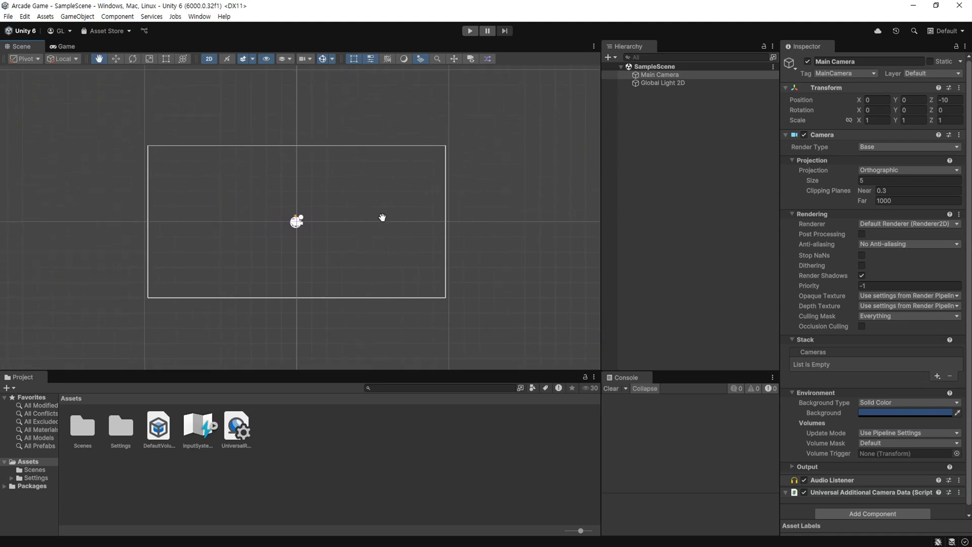
left_click(118, 62)
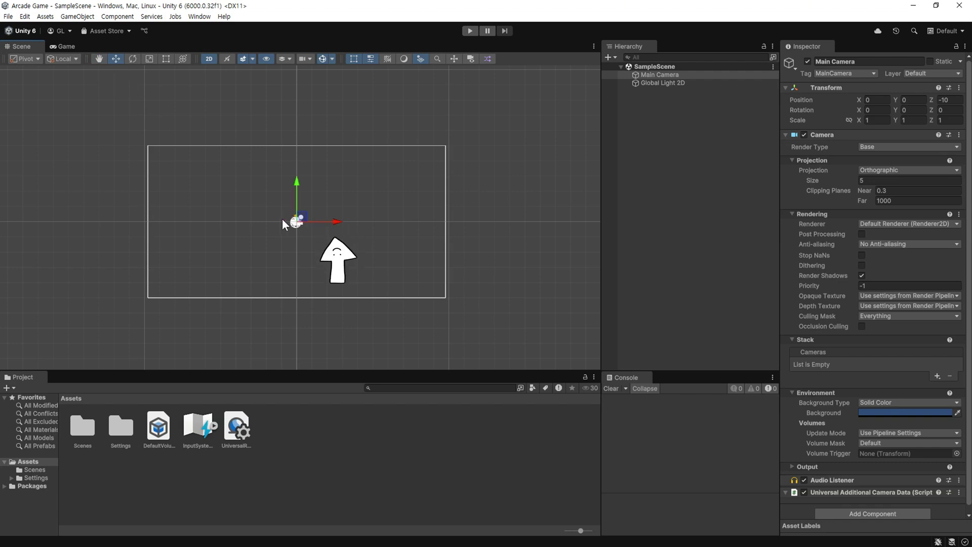
- Drag Main Camera along X and Y, undo every move back to 0, 0, -10, and pick the Rotate Tool
mouse_move(334, 221)
left_mouse_down()
mouse_move(442, 235)
mouse_move(312, 221)
left_mouse_up()
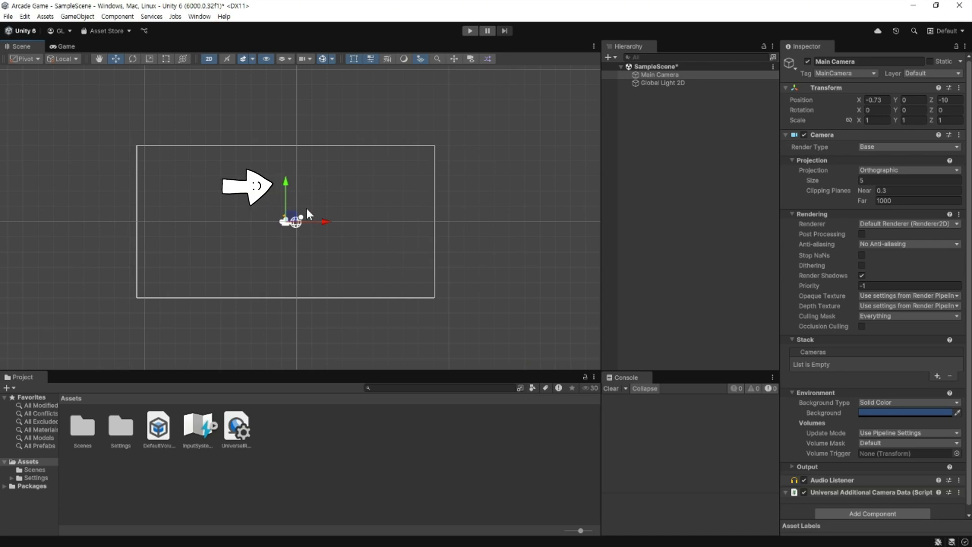
left_click_drag(287, 188, 287, 136)
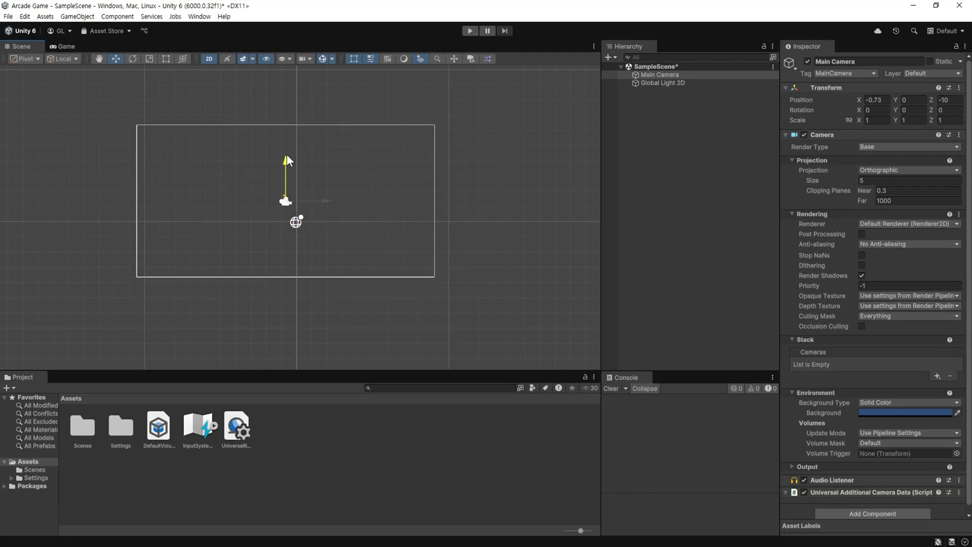
key("ctrl+z")
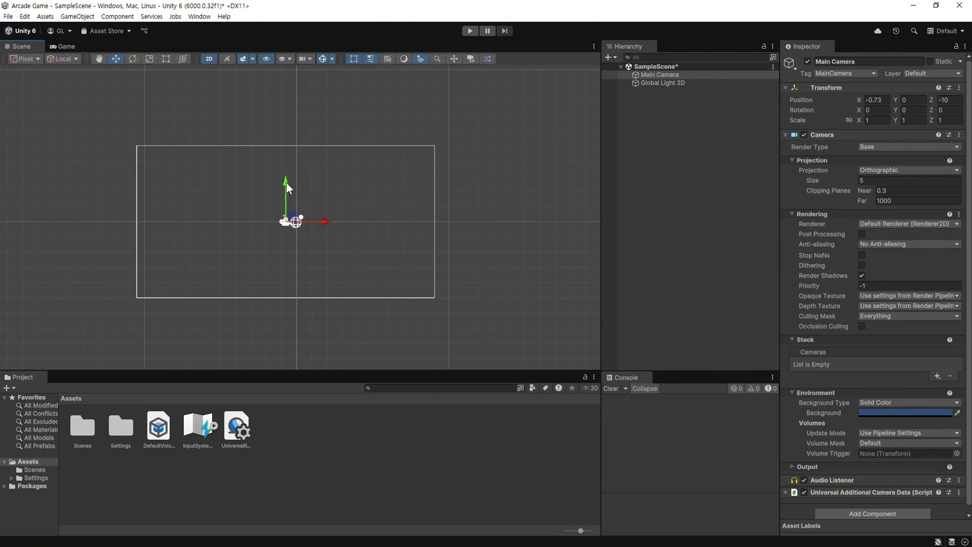
left_click_drag(286, 187, 287, 175)
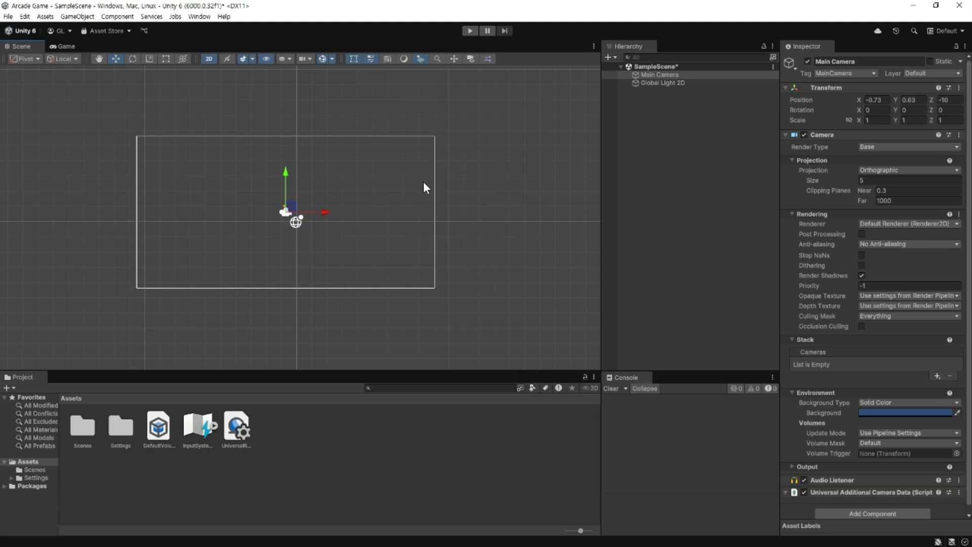
key("ctrl+z")
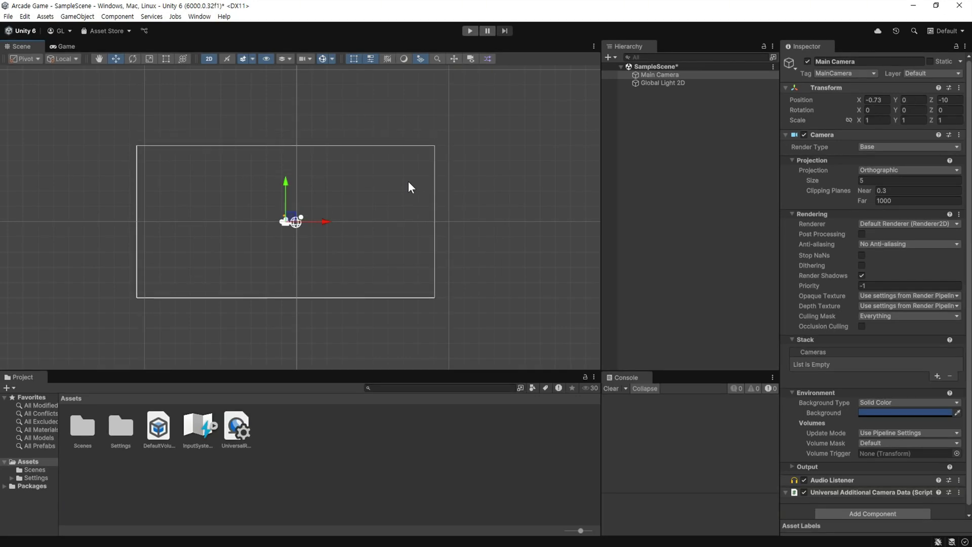
key("ctrl+z")
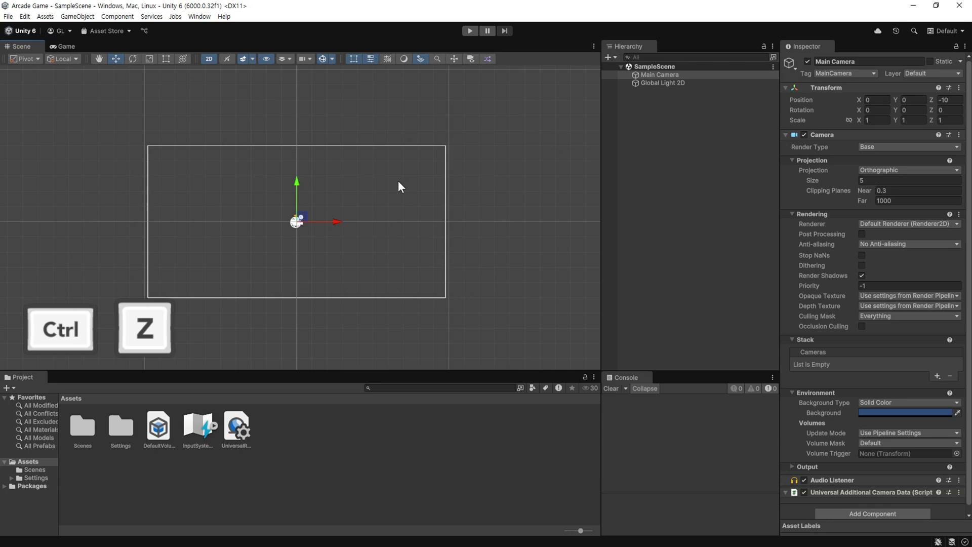
left_click(132, 60)
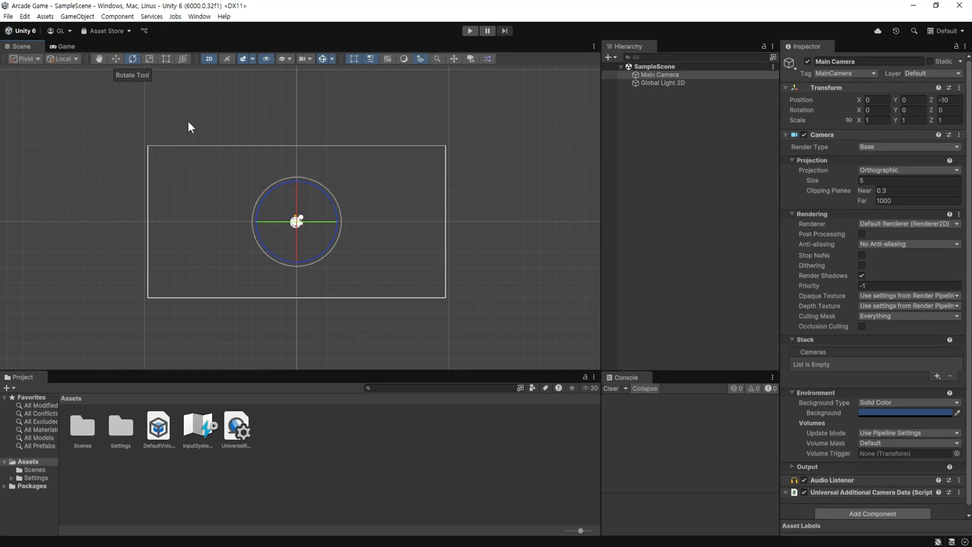
- Rotate Main Camera and scale its X axis, undoing both to keep zero rotation and scale 1
left_click_drag(311, 220, 396, 223)
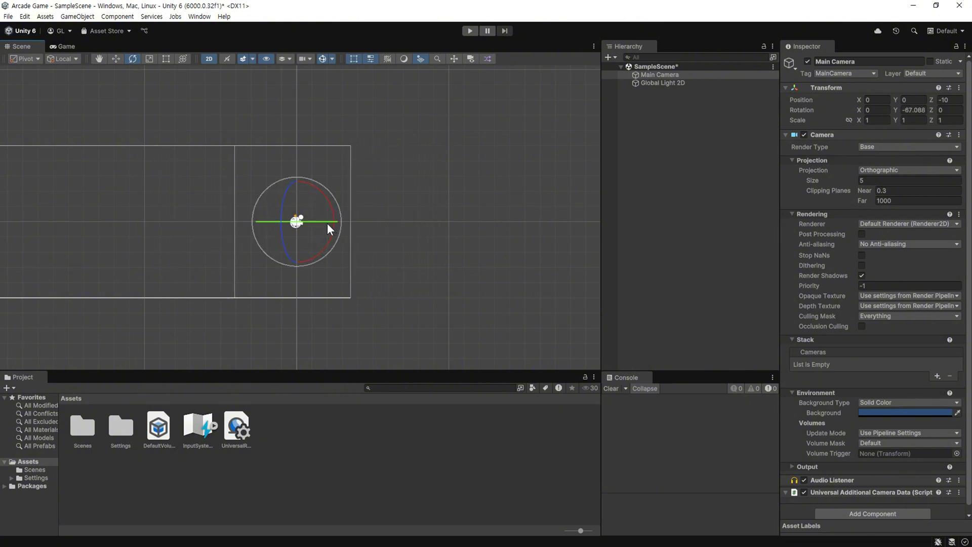
key("ctrl+z")
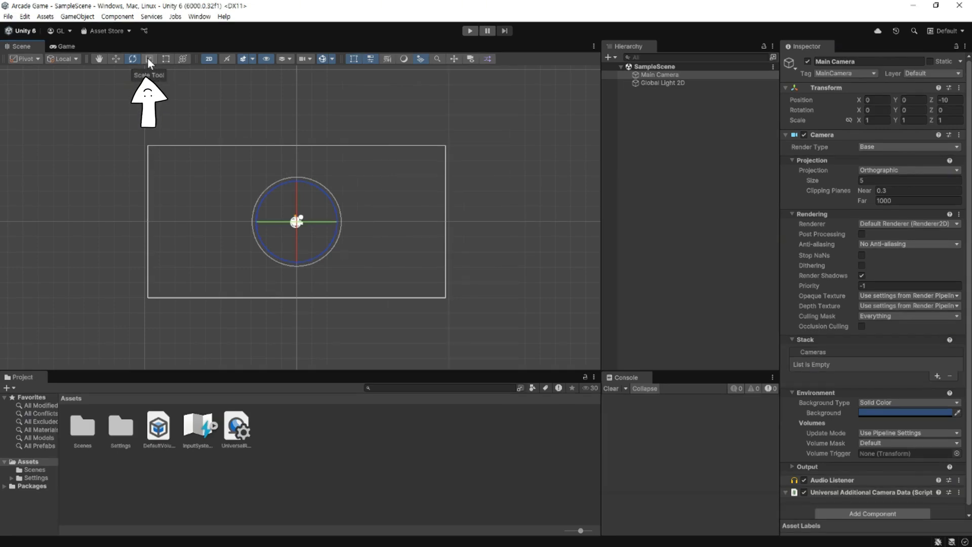
left_click(149, 59)
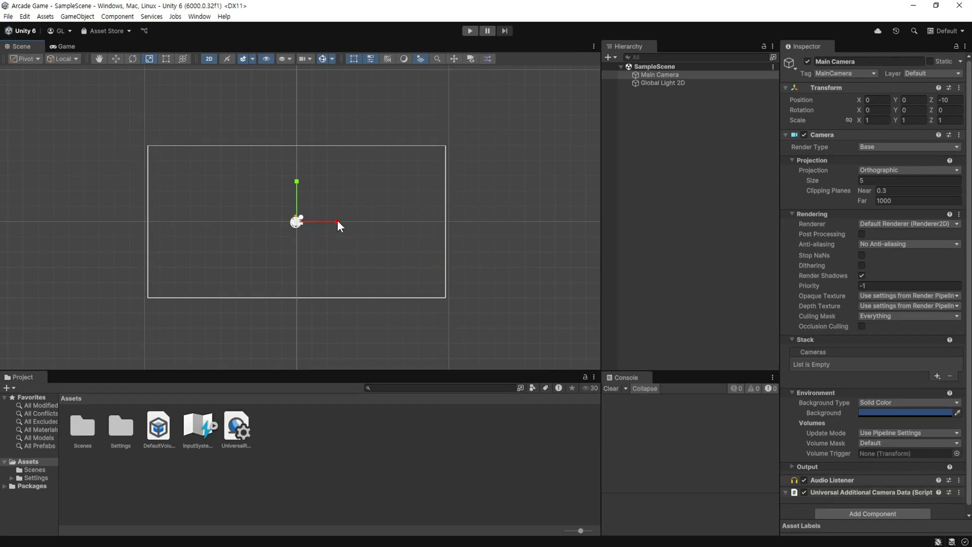
mouse_move(337, 222)
left_mouse_down()
mouse_move(290, 228)
mouse_move(381, 232)
left_mouse_up()
key("ctrl+z")
- Switch to the Hand tool and zoom and pan the Scene view around the camera frame
key("q")
scroll(299, 224, "up", 2)
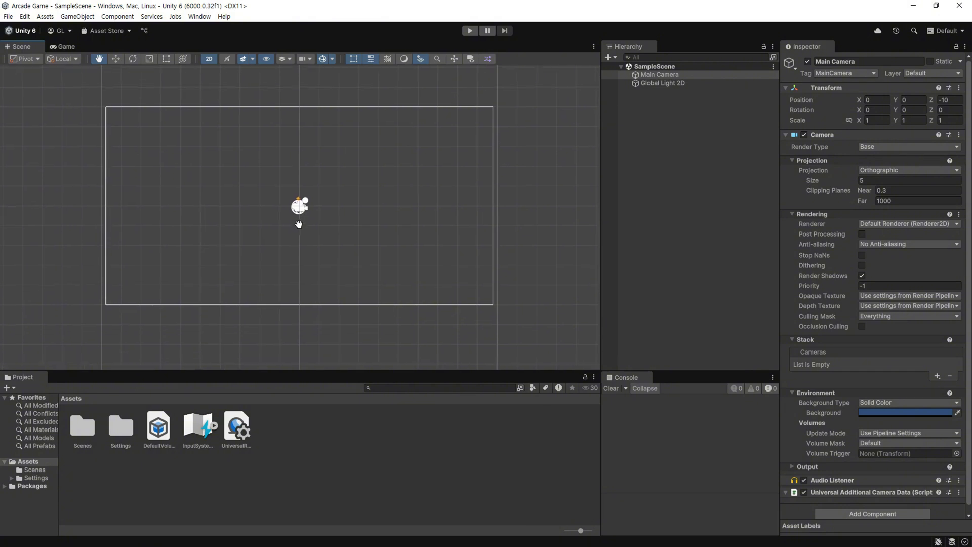
scroll(299, 224, "up", 2)
left_click_drag(298, 217, 315, 243)
scroll(312, 238, "down", 1)
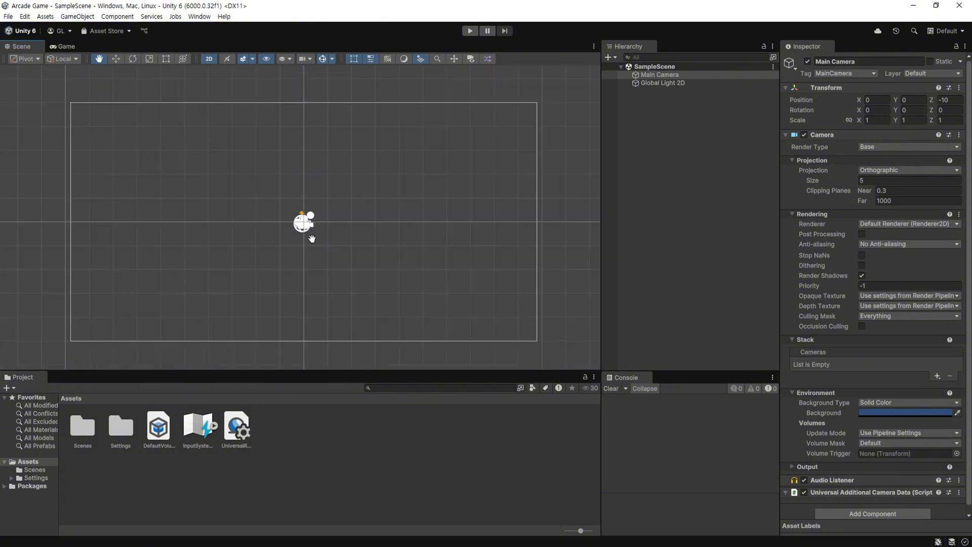
left_click(63, 60)
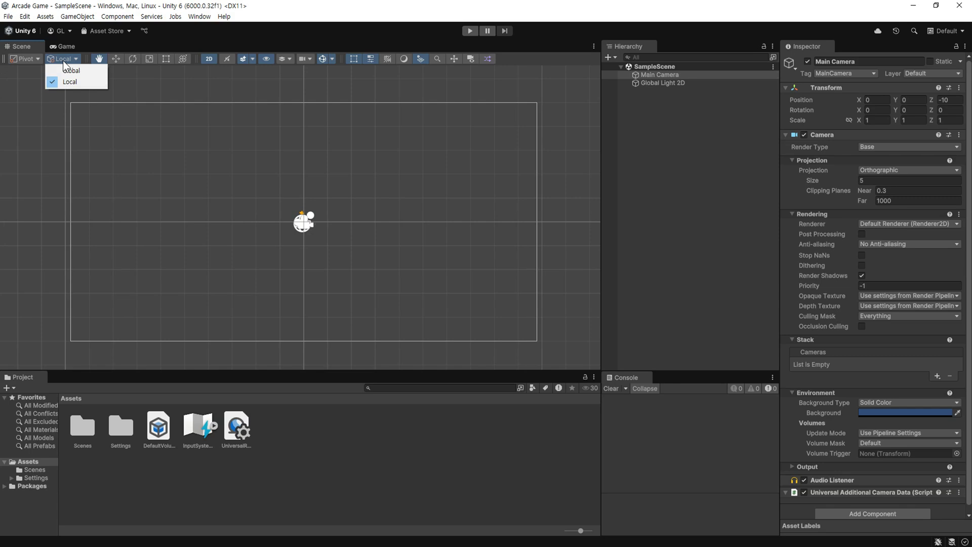
- Set the transform handle orientation to Global and zoom the Scene view
left_click(90, 71)
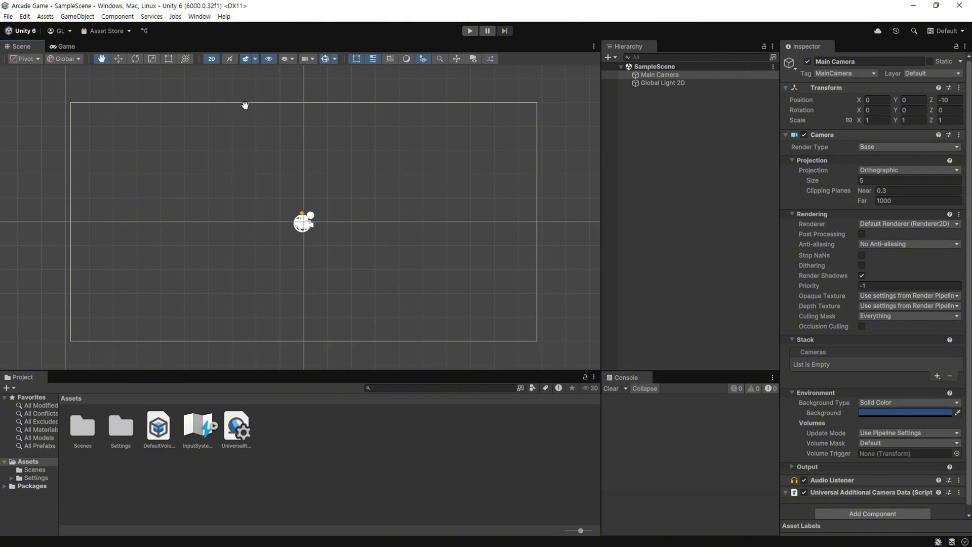
scroll(304, 235, "up", 3)
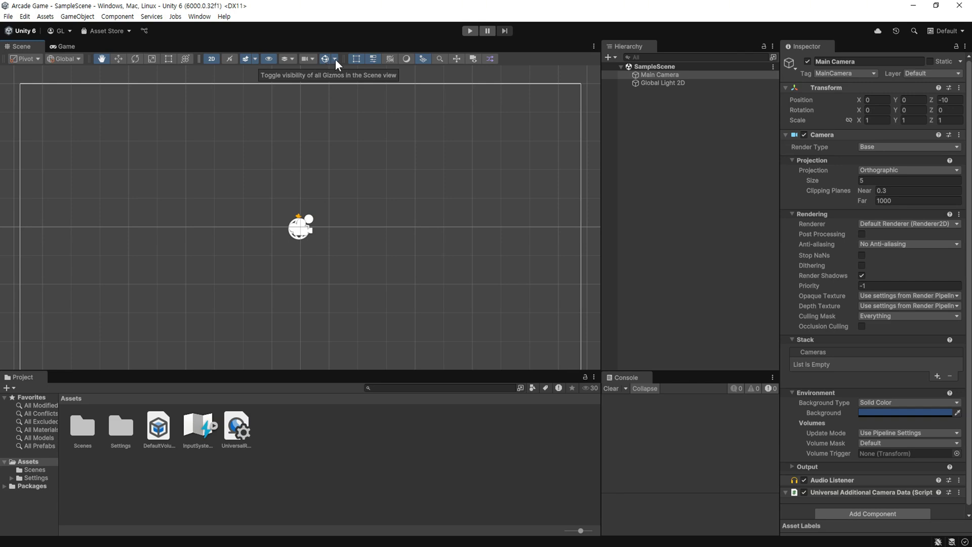
- Shrink the scene icons with the Gizmos 3D Icons slider, then toggle gizmos off and back on
left_click(335, 59)
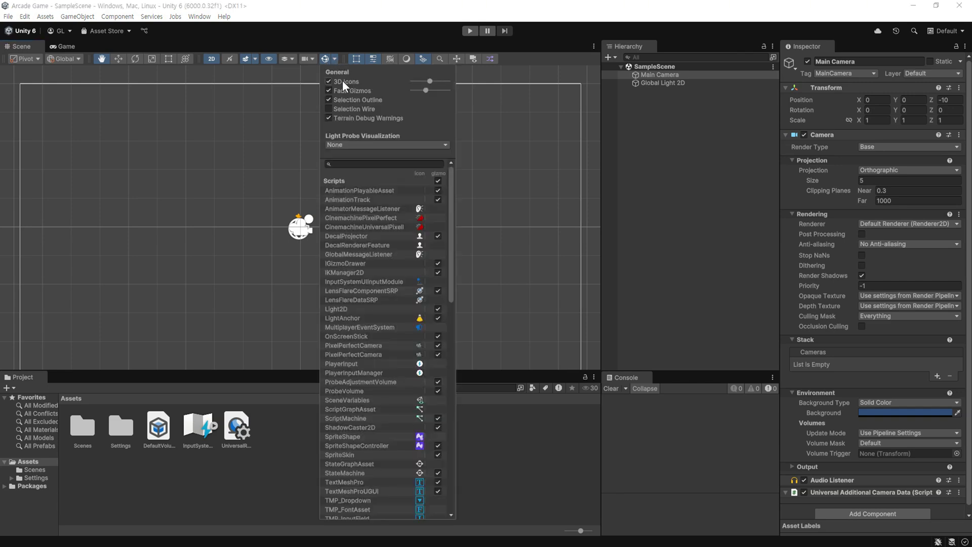
left_click(330, 80)
left_click(330, 80)
left_click_drag(431, 81, 423, 81)
left_click(335, 59)
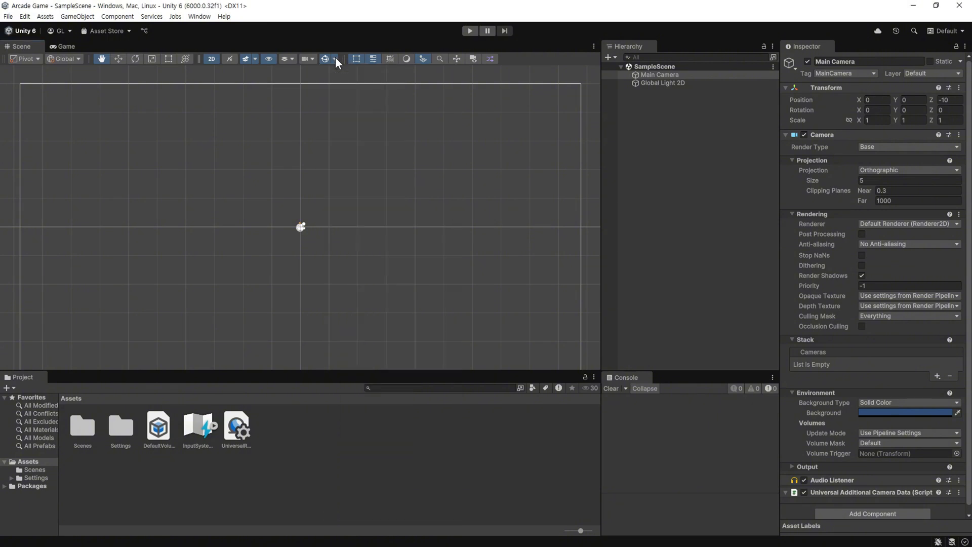
left_click(326, 59)
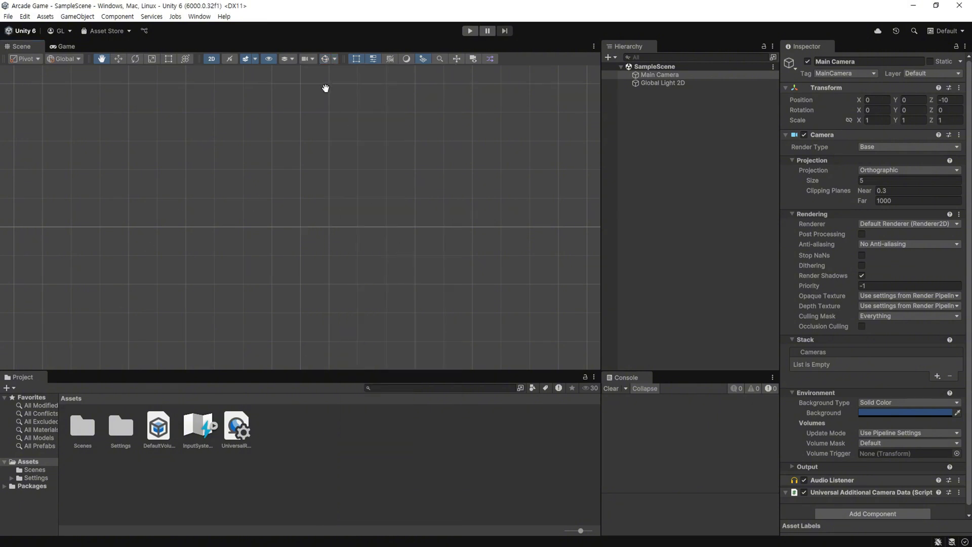
left_click(325, 59)
scroll(375, 210, "down", 1)
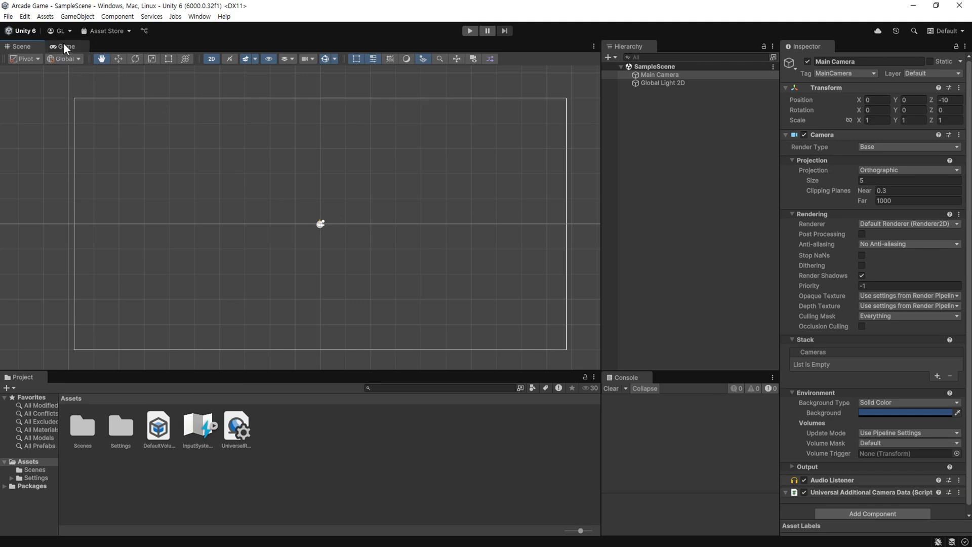
- Dock the Game view right of the Scene view and resize splitters so Game is wider than Scene
left_click_drag(64, 45, 446, 215)
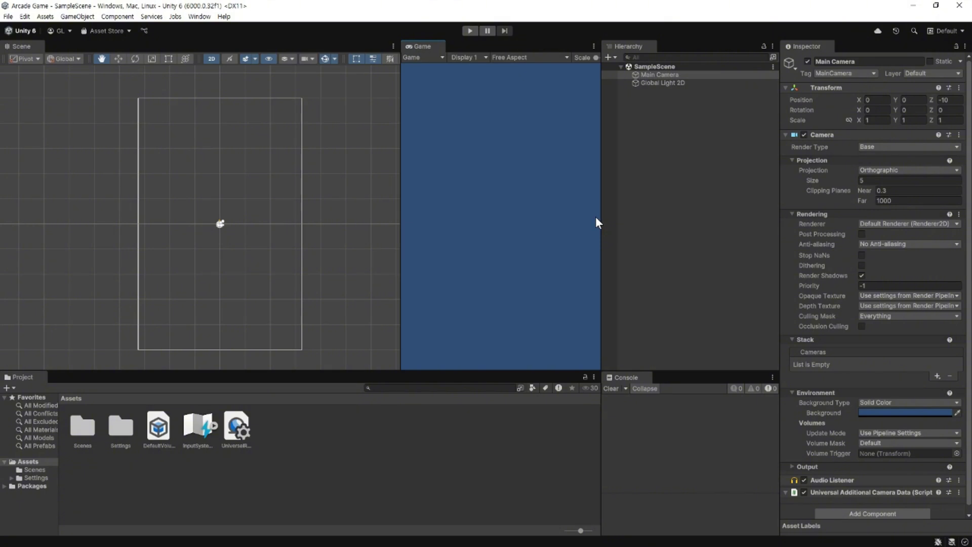
left_click_drag(602, 223, 667, 243)
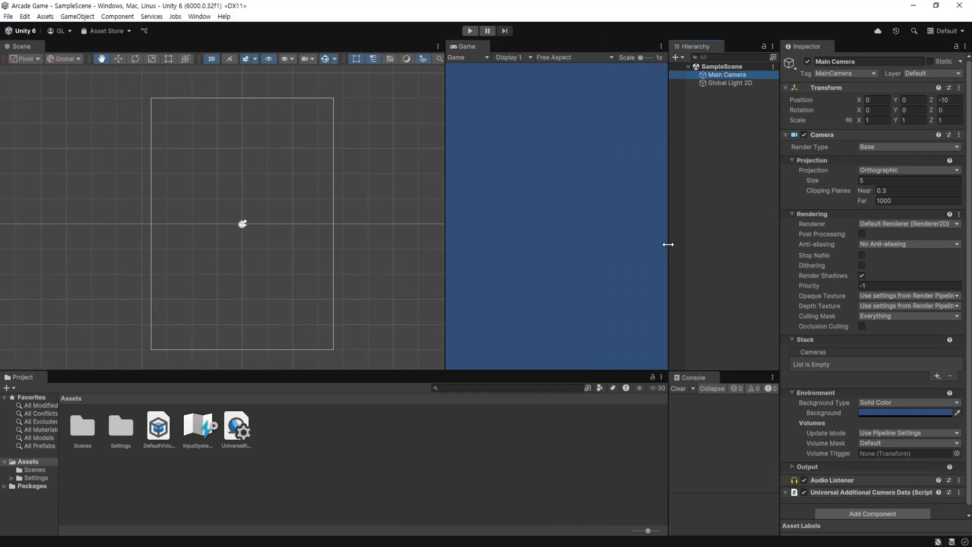
left_click_drag(780, 269, 804, 285)
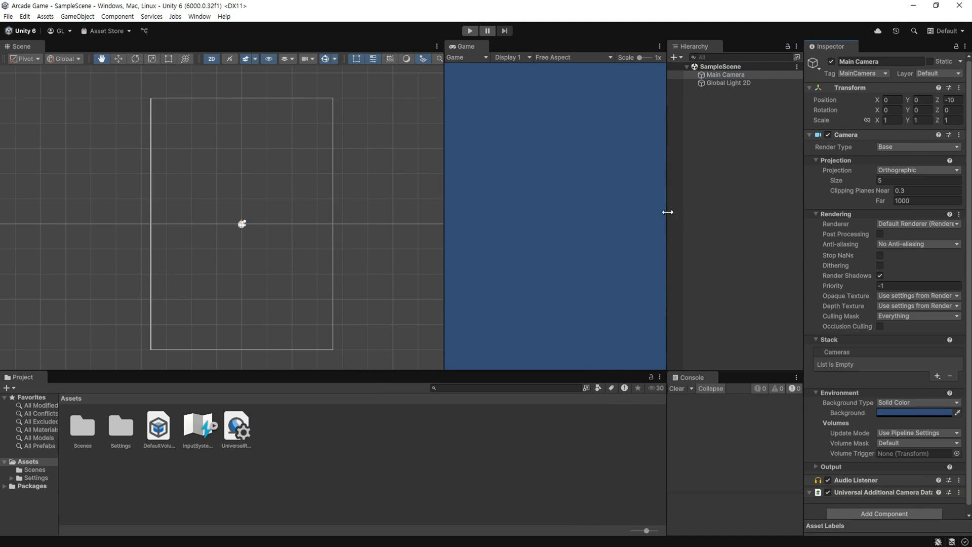
left_click_drag(666, 211, 655, 215)
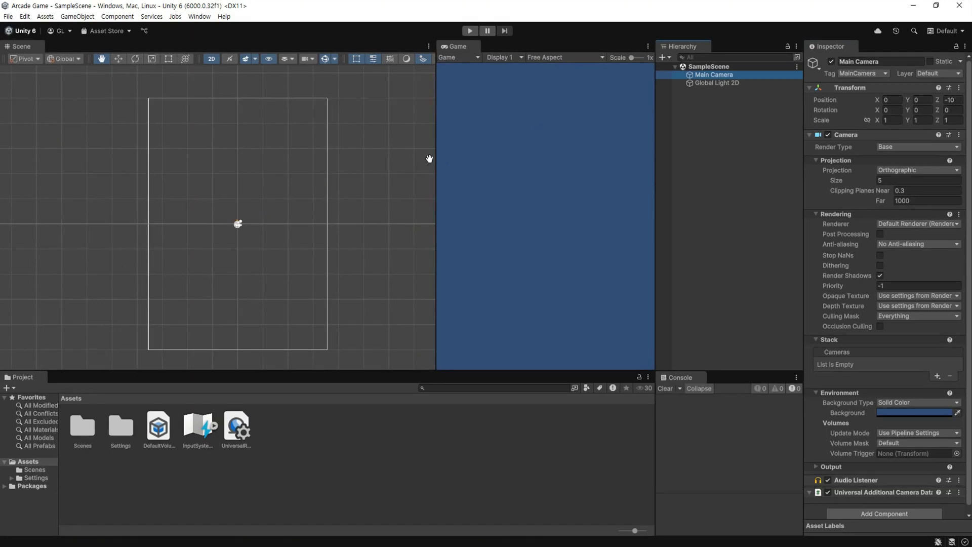
mouse_move(436, 160)
left_mouse_down()
mouse_move(378, 173)
mouse_move(392, 175)
left_mouse_up()
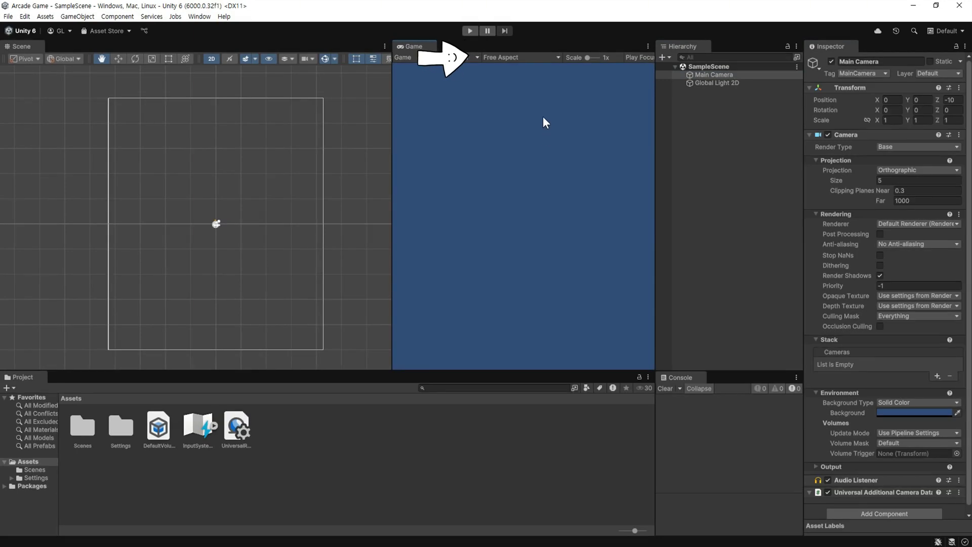
- Preview the Game view at 16:9 and then 16:10 Aspect, framing Main Camera in the Scene view
left_click(526, 59)
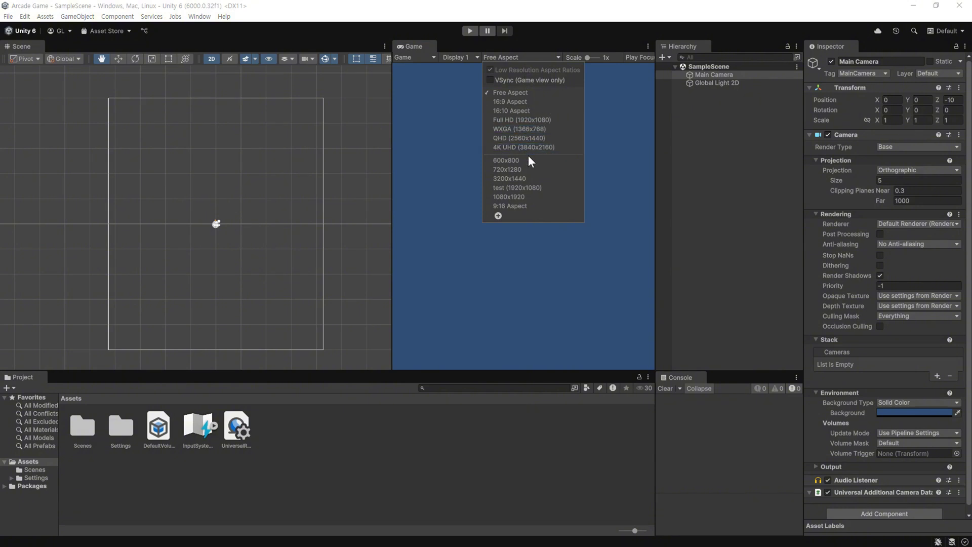
left_click(530, 105)
key("f")
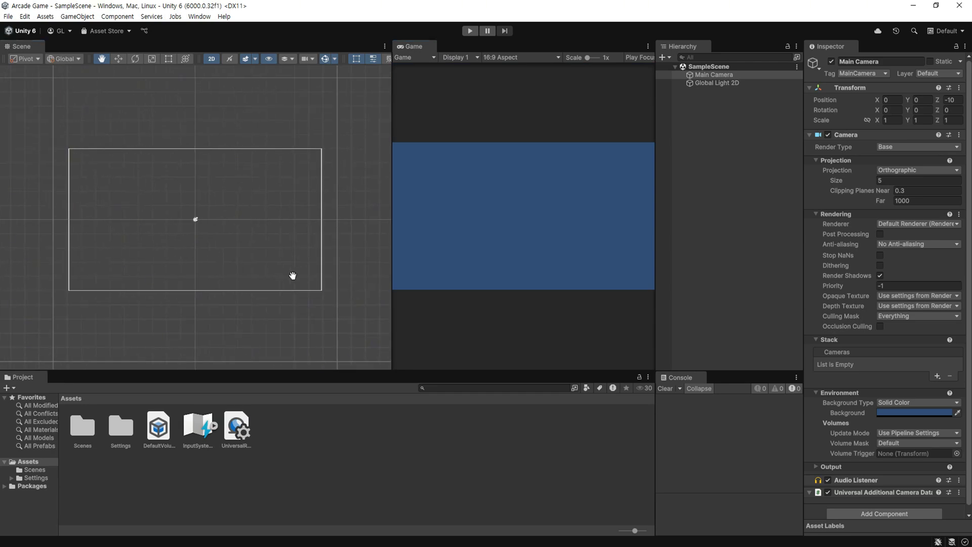
left_click(516, 57)
left_click(518, 110)
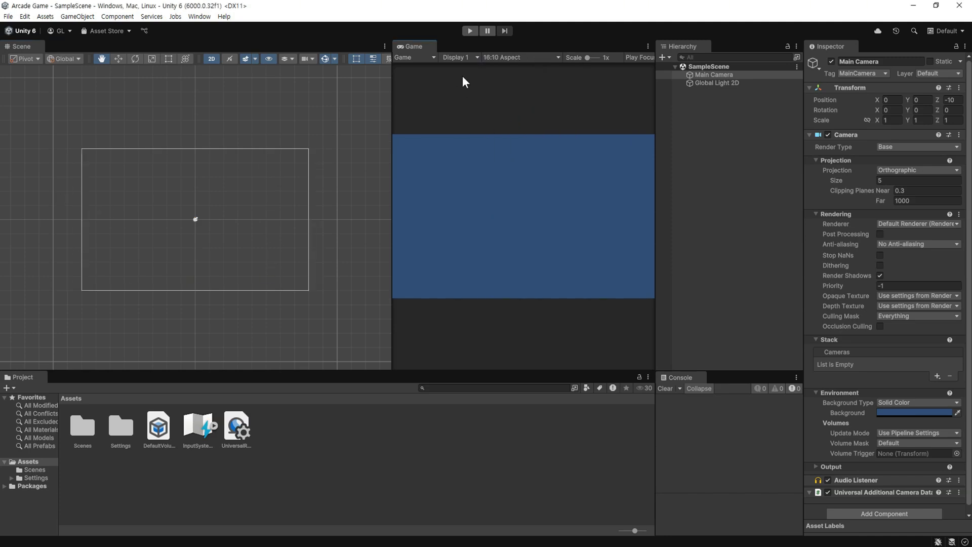
- Add a custom 9:16 Aspect Ratio preset and set the Game view scale to 1x
left_click(517, 57)
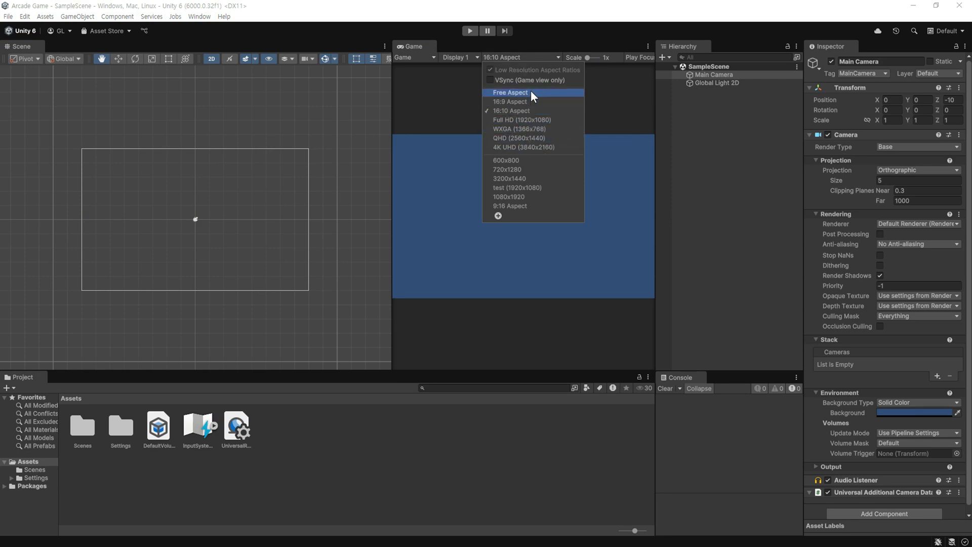
left_click(499, 216)
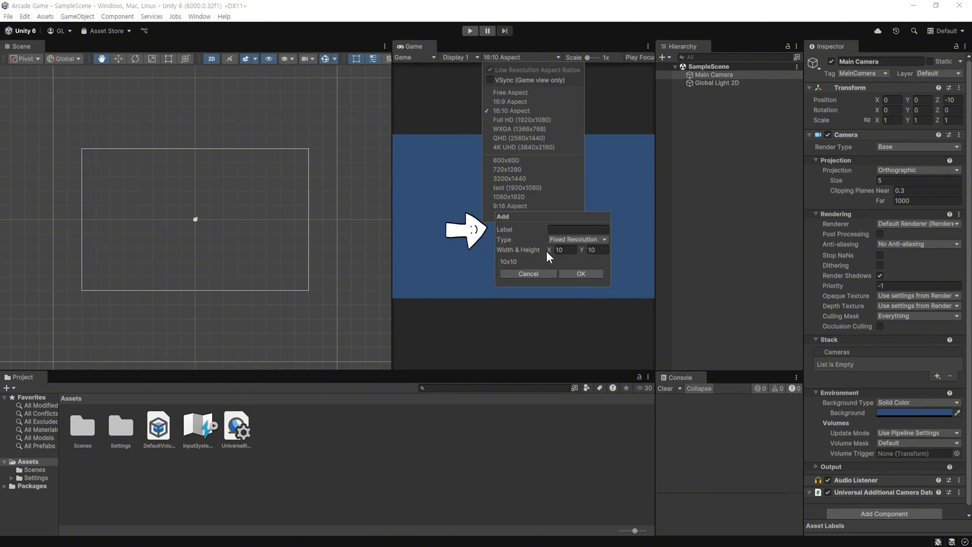
left_click(571, 239)
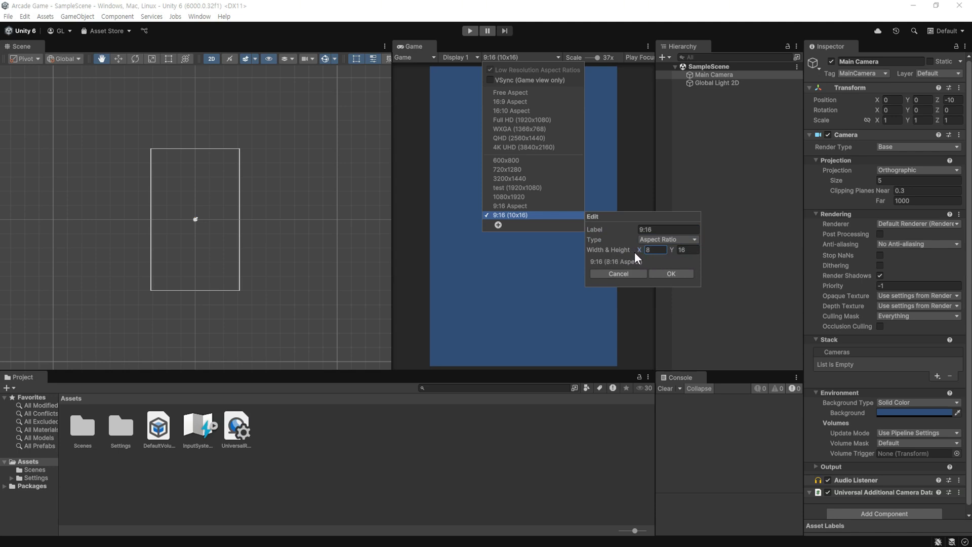
type("9")
left_click(678, 275)
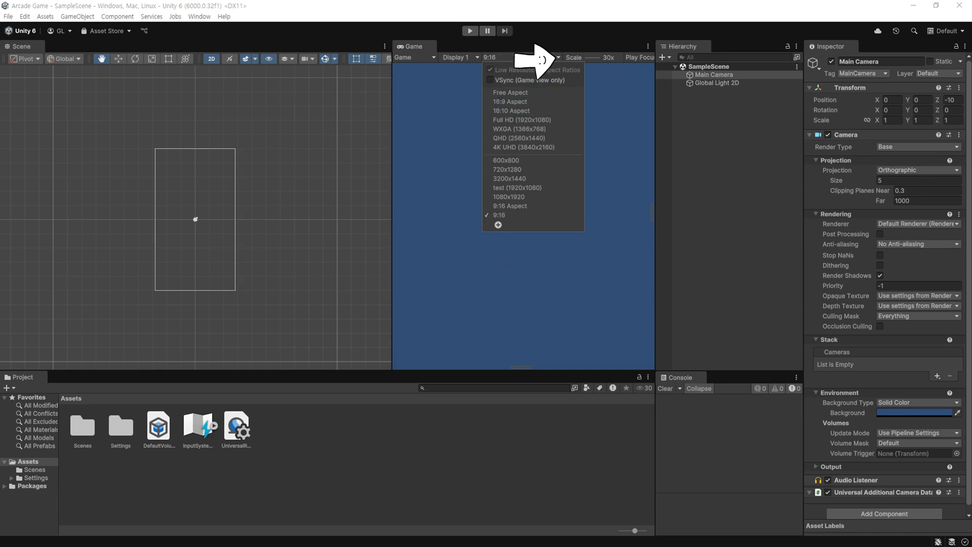
left_click(588, 63)
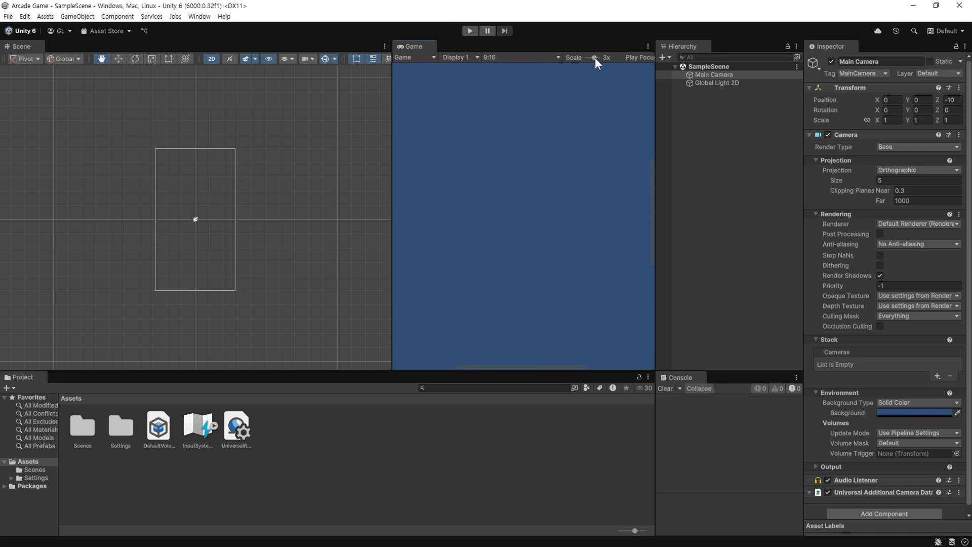
left_click_drag(594, 57, 585, 59)
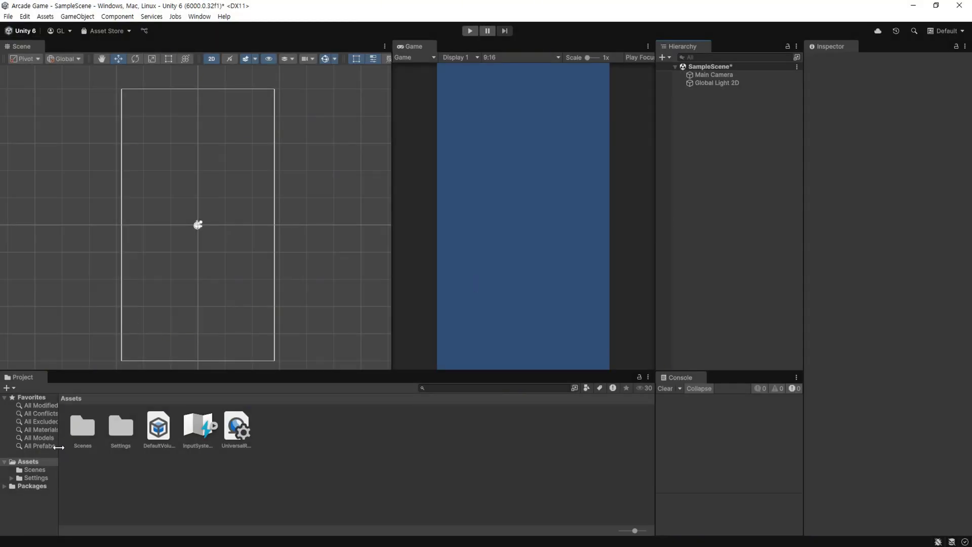
left_click_drag(59, 447, 102, 463)
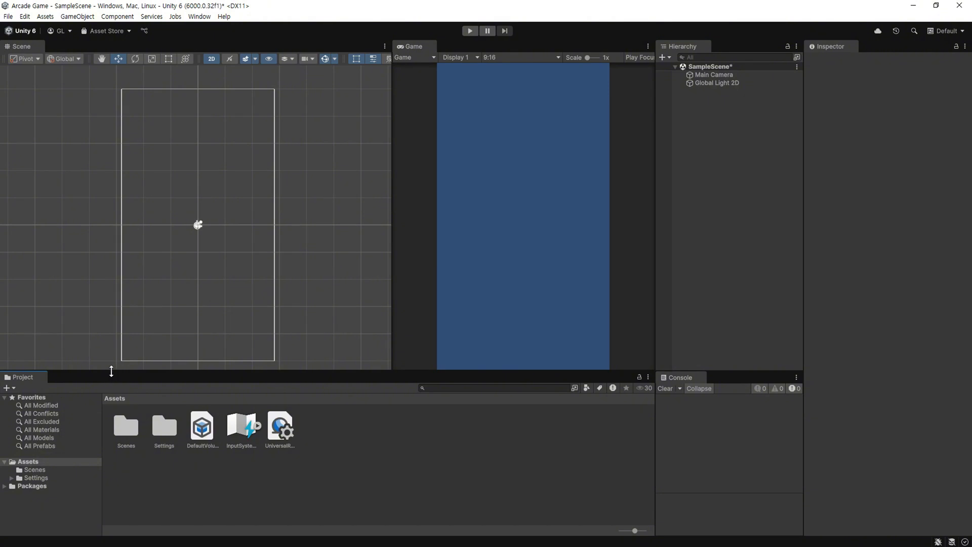
left_click_drag(112, 371, 150, 184)
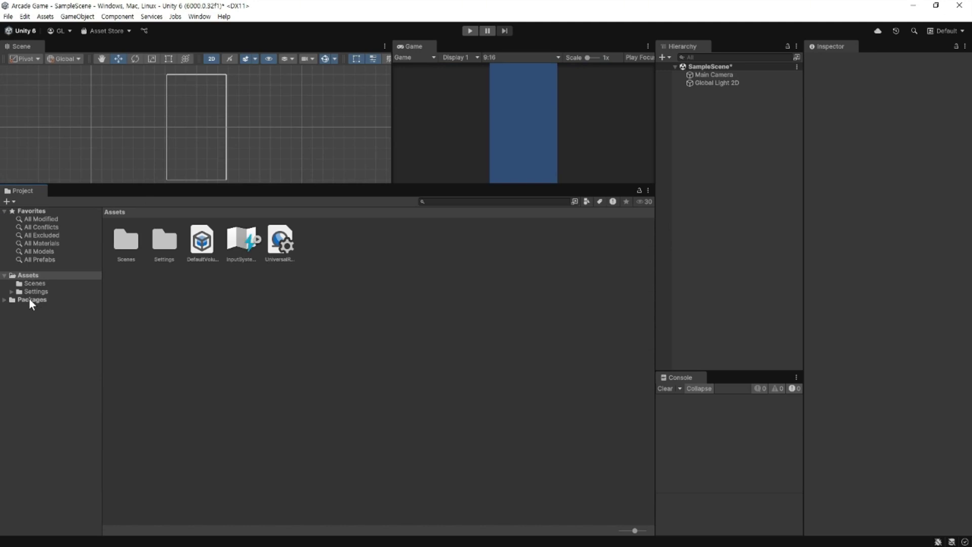
left_click(5, 300)
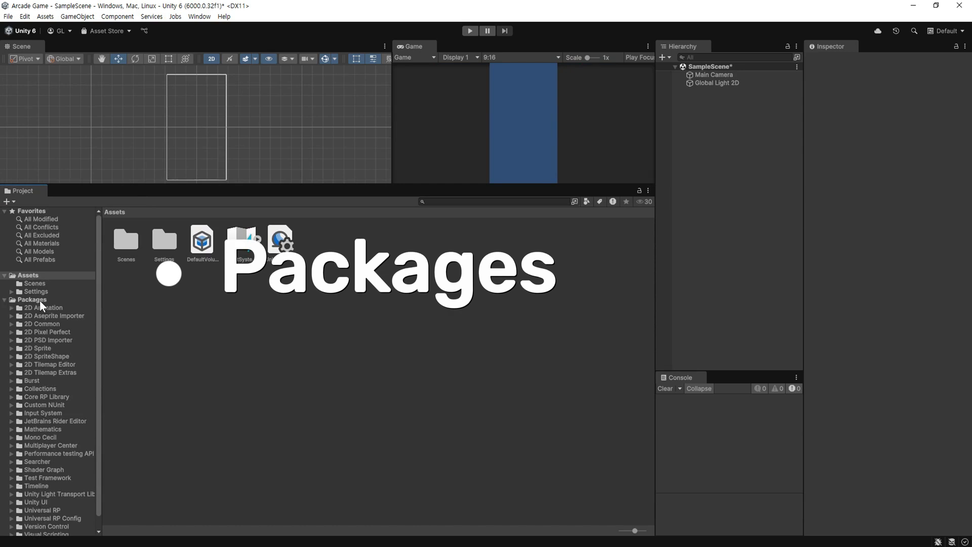
left_click(5, 300)
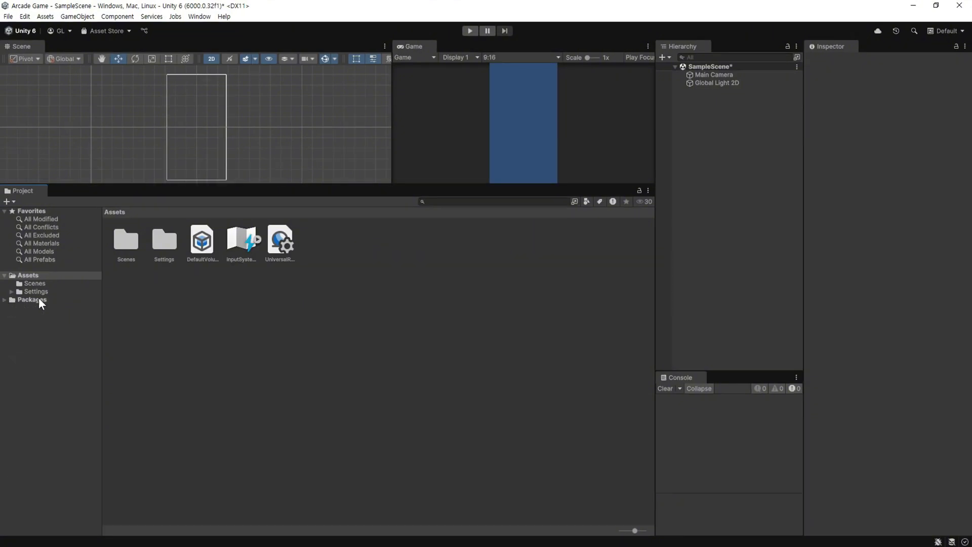
left_click(29, 273)
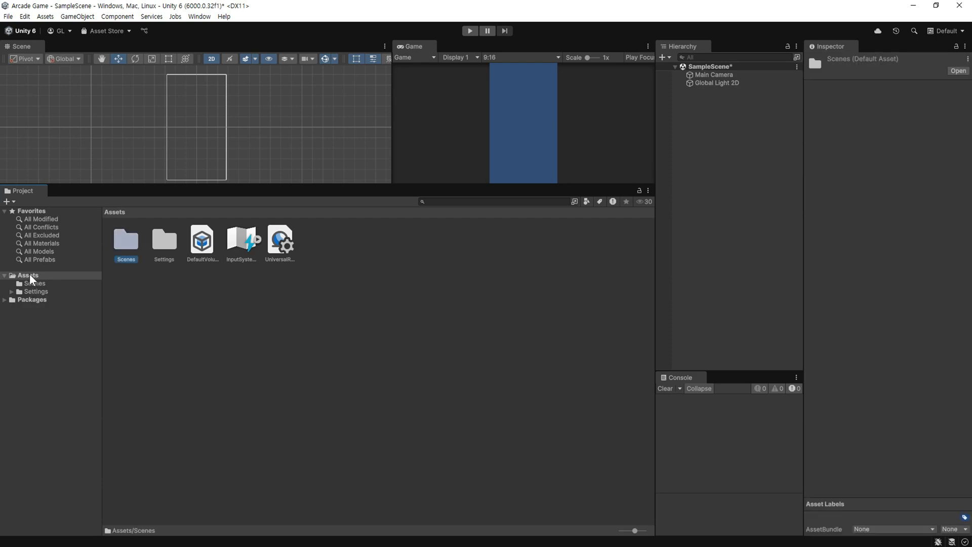
- Reveal the Arcade Game project in File Explorer, open its Assets folder, and widen the date column
right_click(30, 274)
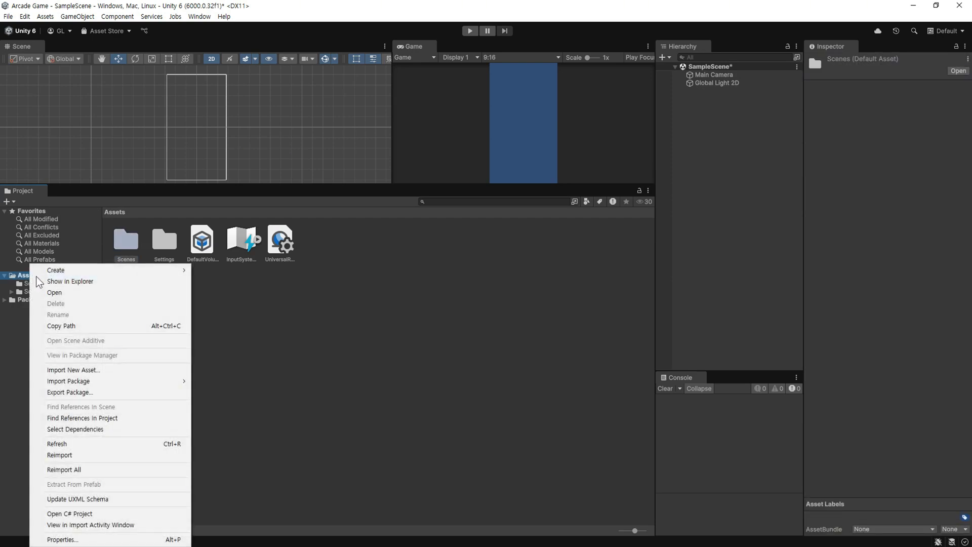
left_click(123, 282)
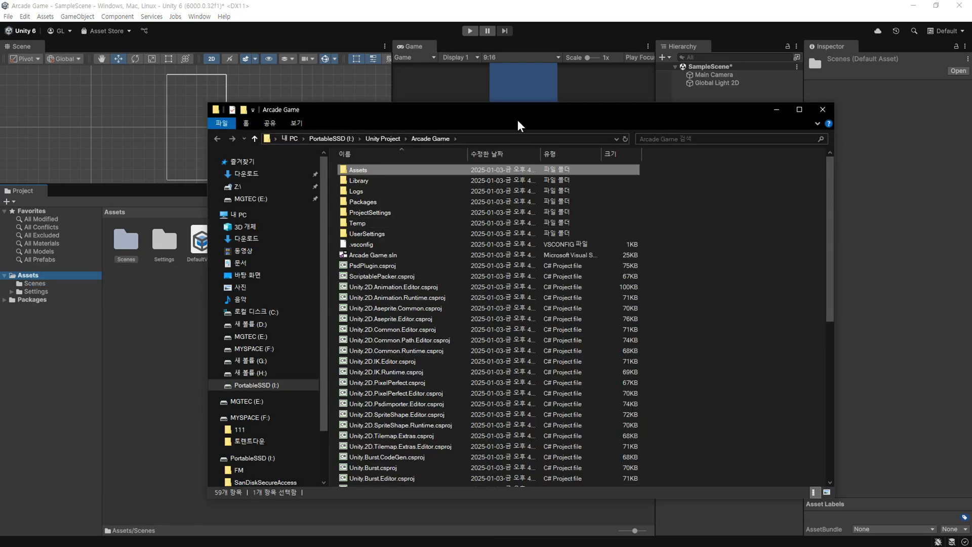
left_click_drag(496, 110, 438, 71)
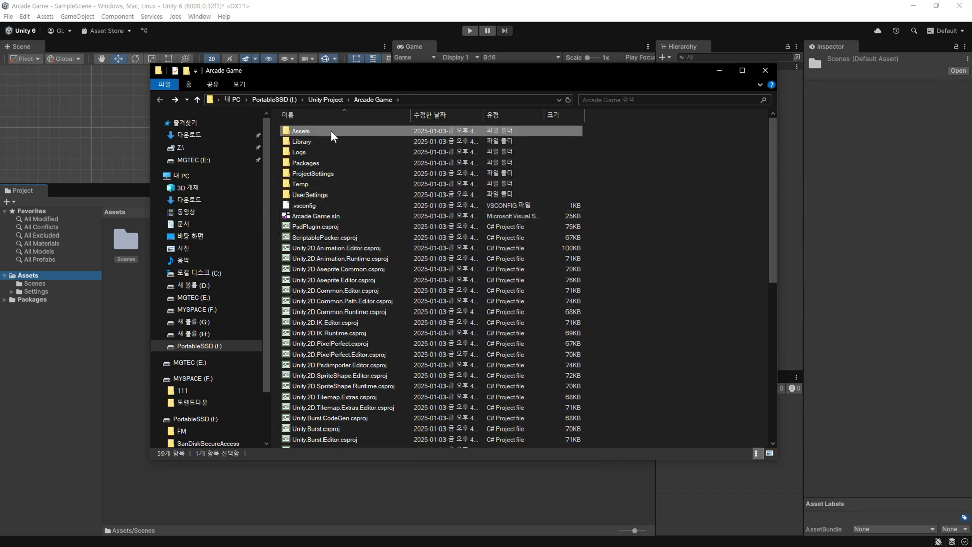
double_click(333, 132)
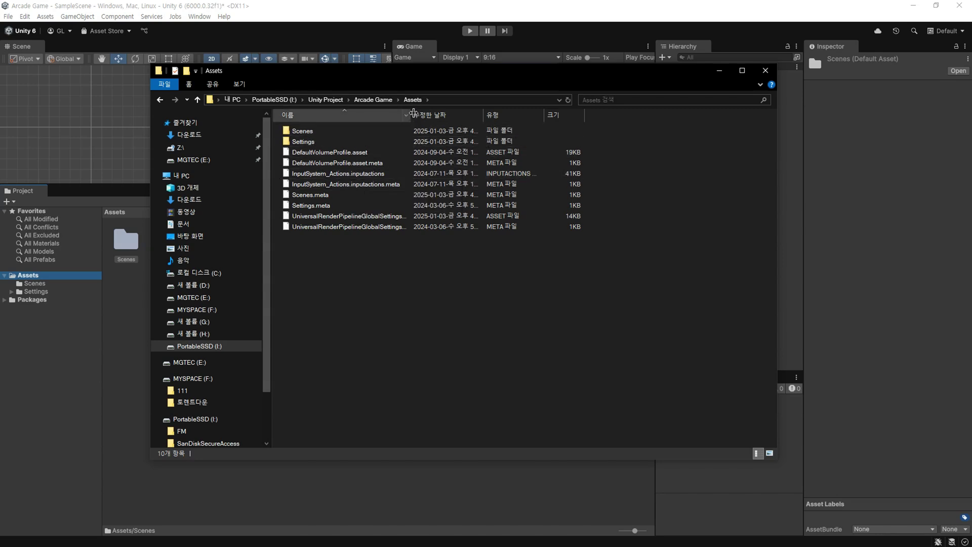
left_click_drag(413, 113, 445, 112)
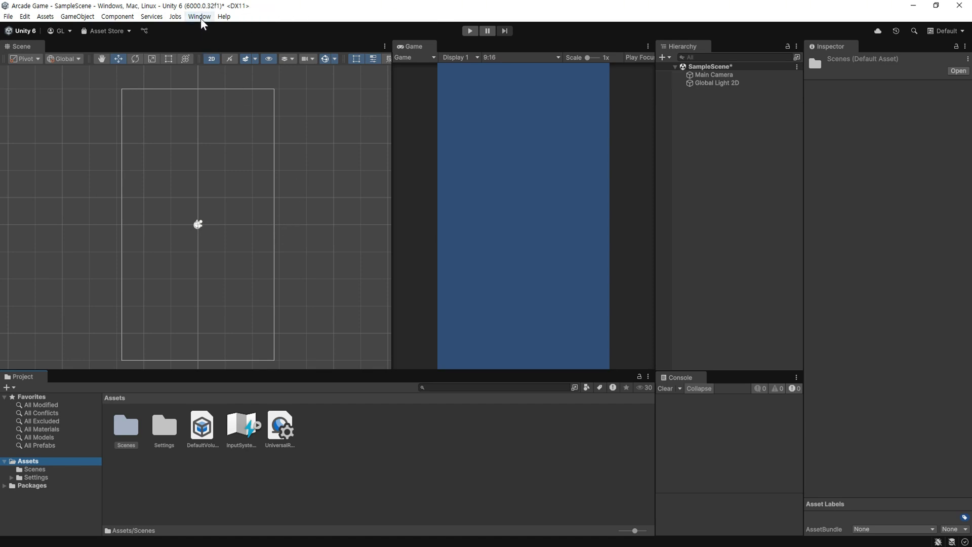
left_click(8, 17)
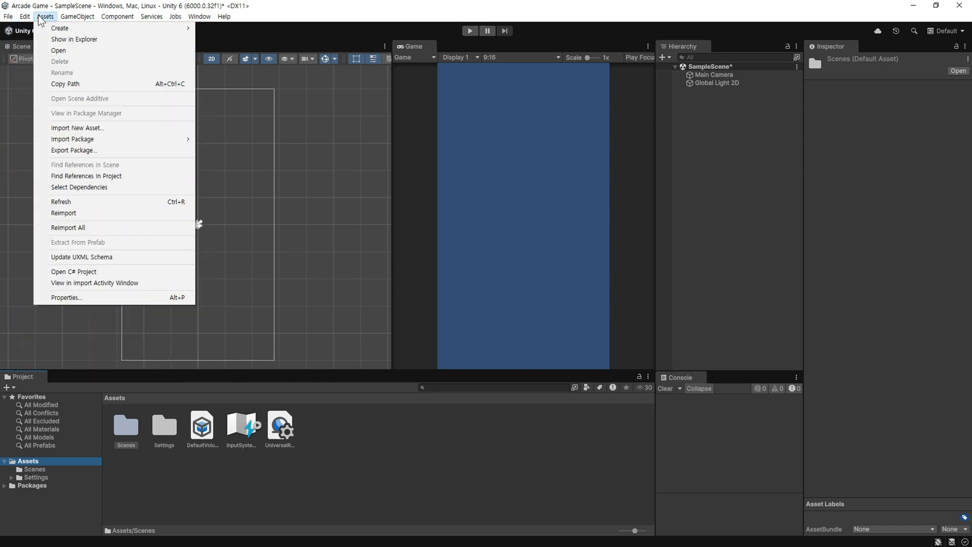
mouse_move(116, 20)
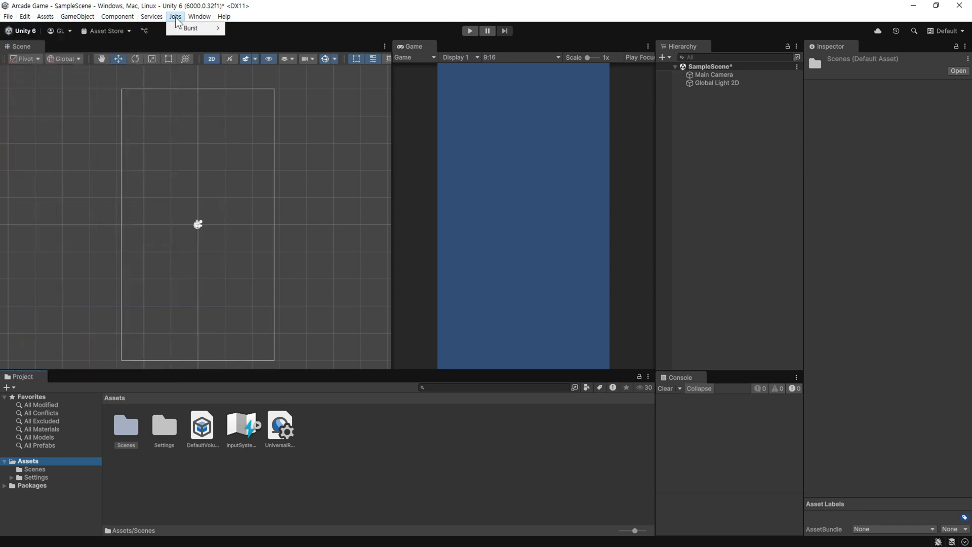
mouse_move(199, 16)
mouse_move(241, 269)
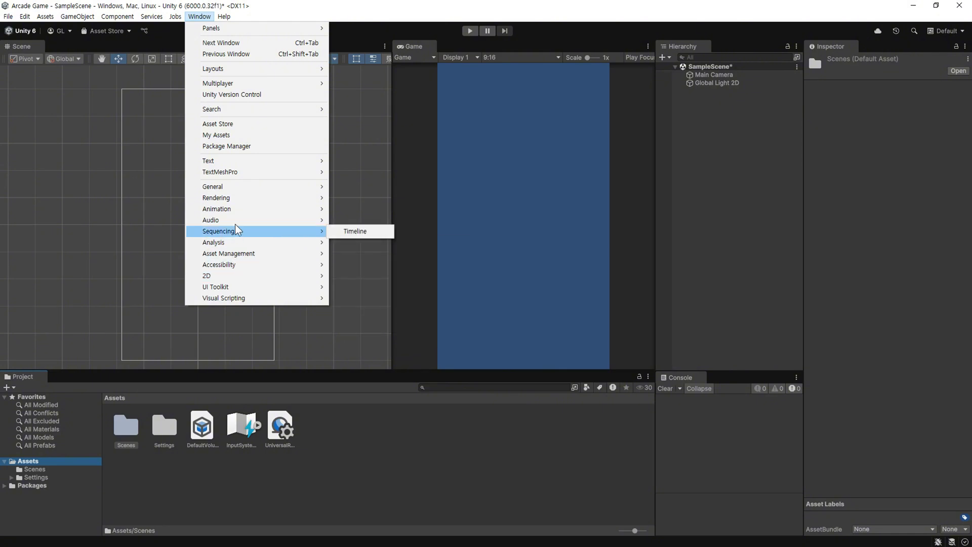
left_click(261, 147)
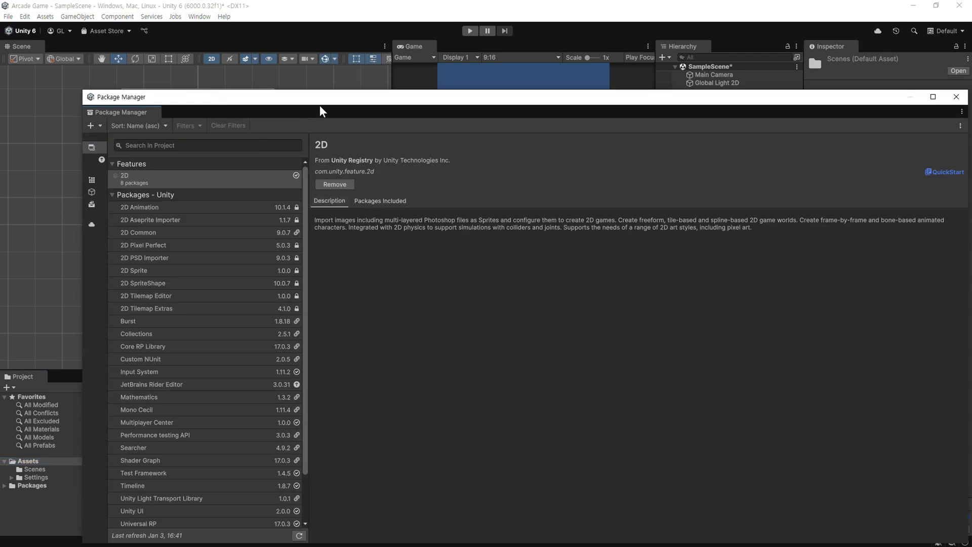
mouse_move(321, 108)
left_mouse_down()
mouse_move(250, 37)
mouse_move(268, 50)
left_mouse_up()
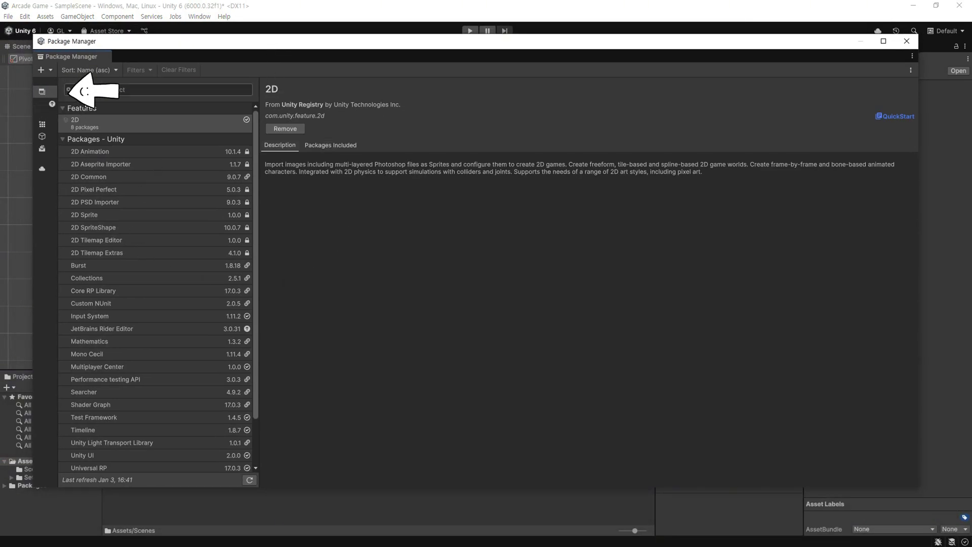
scroll(185, 269, "down", 2)
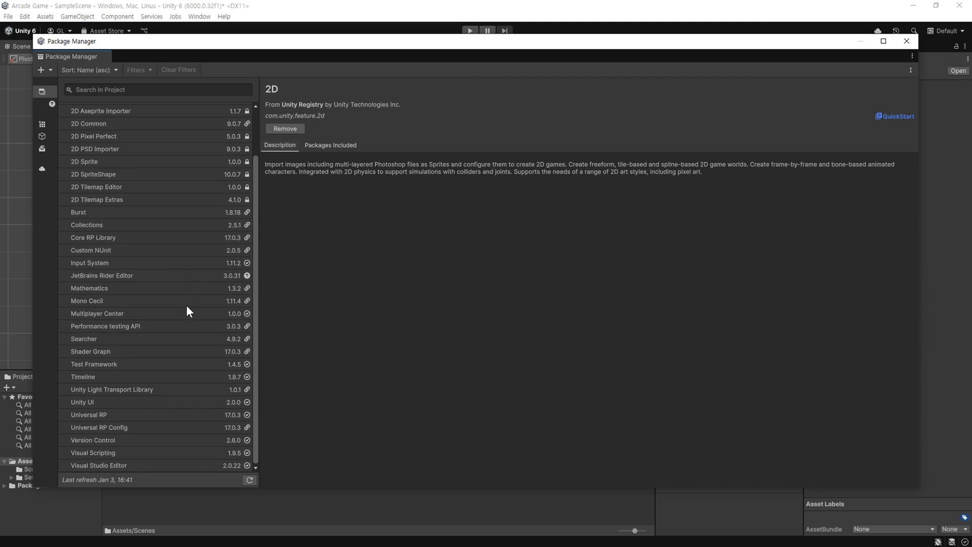
scroll(212, 288, "up", 2)
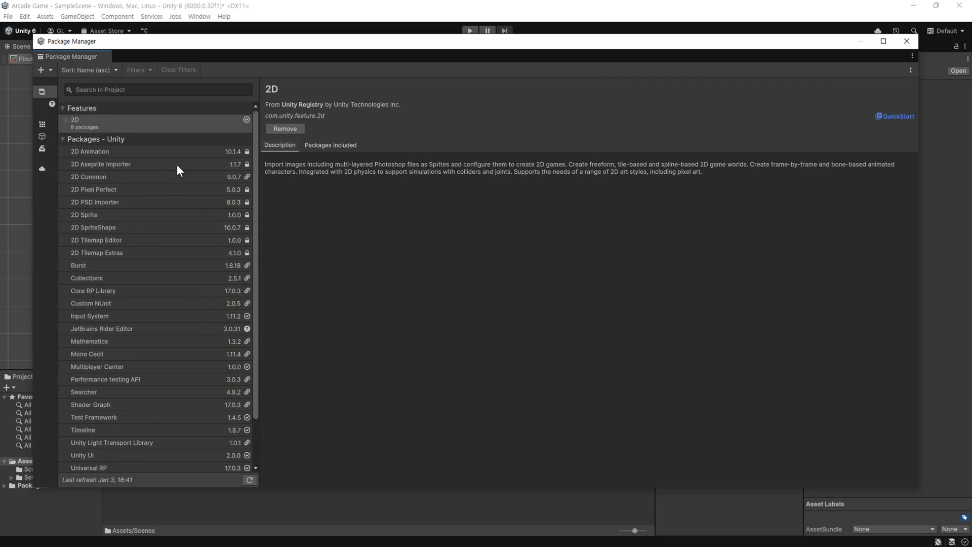
scroll(212, 218, "down", 2)
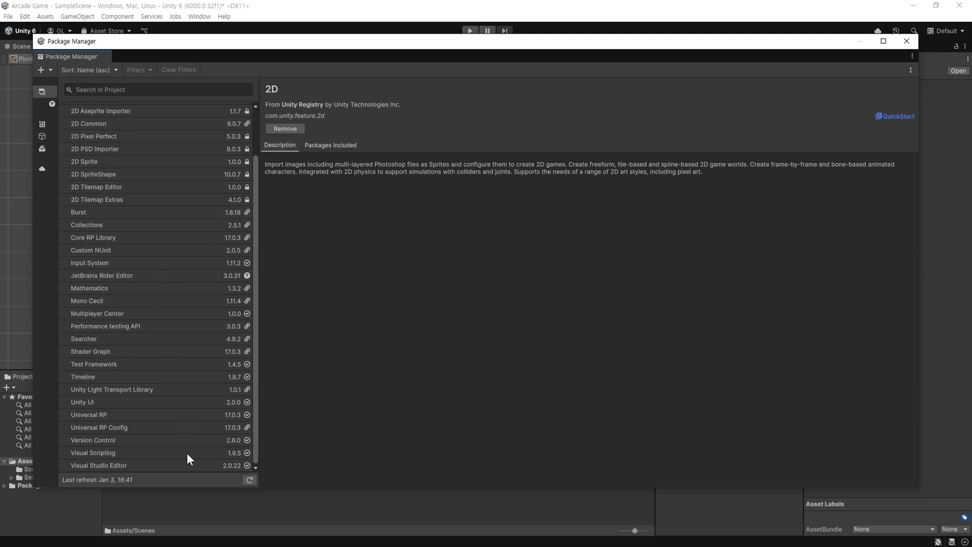
scroll(197, 405, "up", 2)
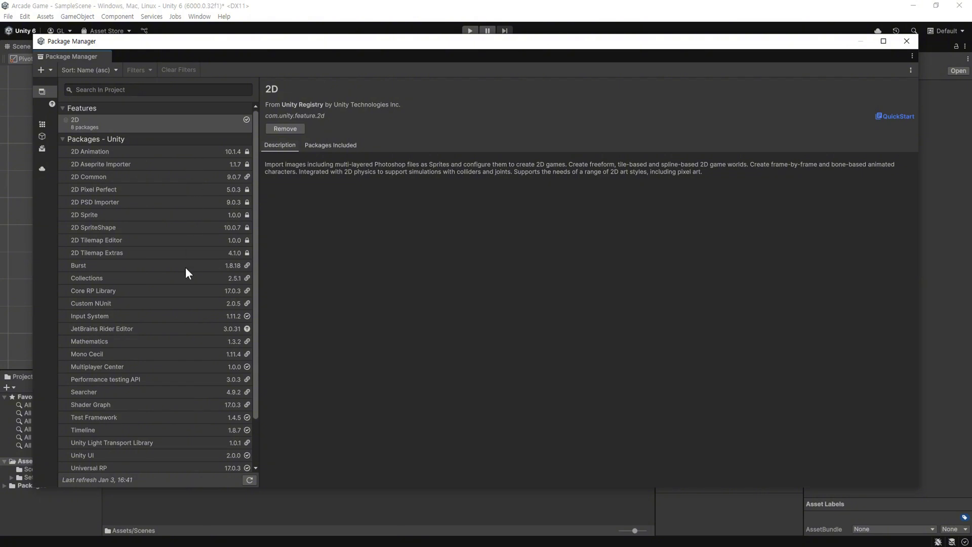
scroll(187, 351, "down", 2)
scroll(187, 354, "up", 2)
left_click(906, 41)
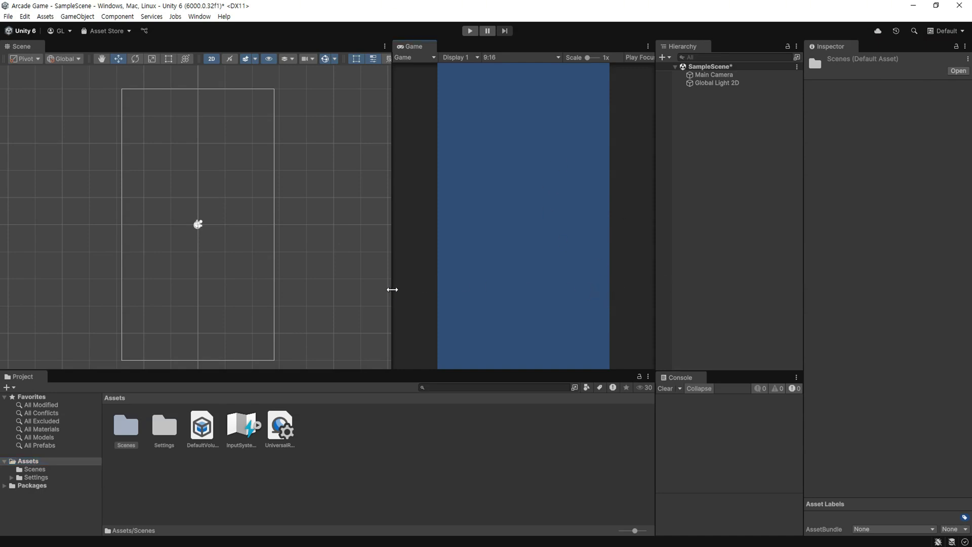
- Widen the Scene view against the Game view and save the layout to file as My layout.wlt
left_click_drag(391, 290, 462, 301)
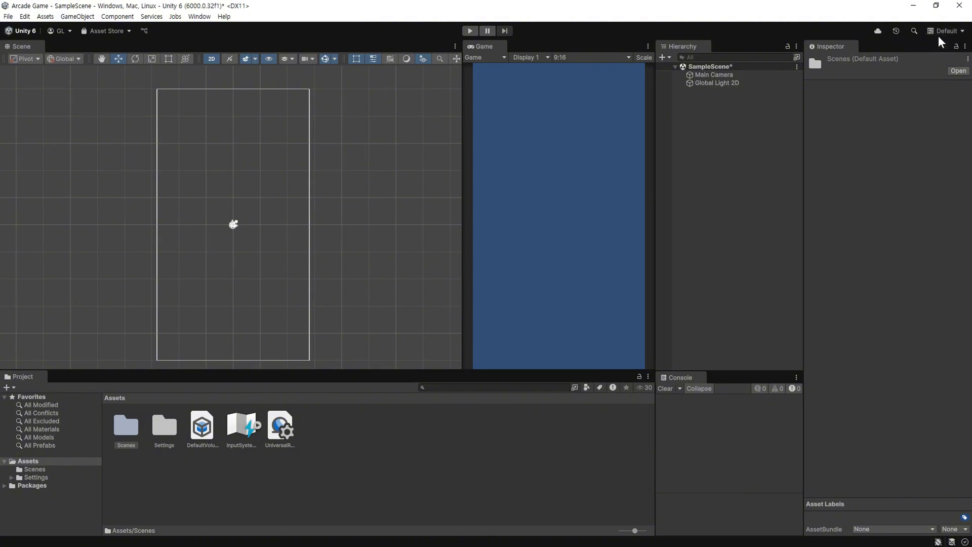
left_click(953, 34)
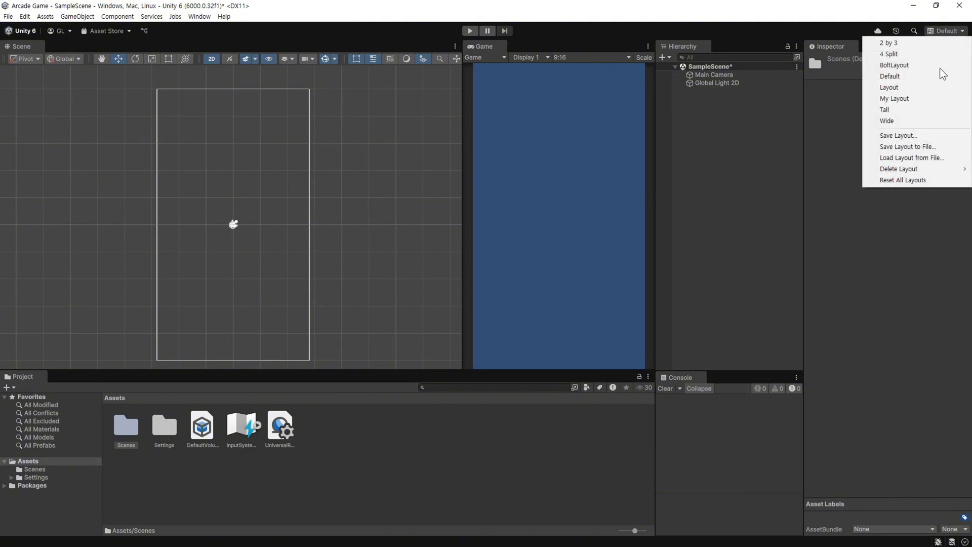
left_click(933, 152)
left_click(118, 335)
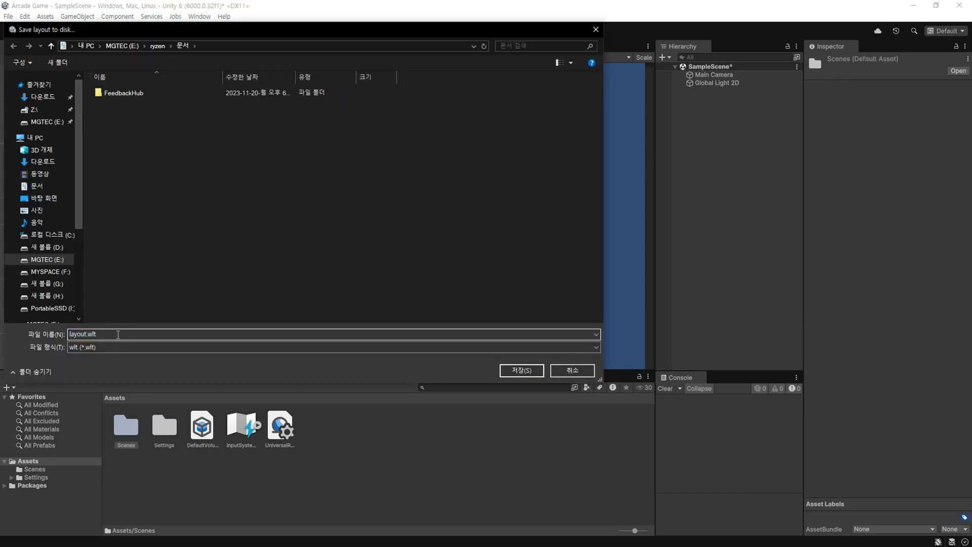
type("My")
left_click(521, 370)
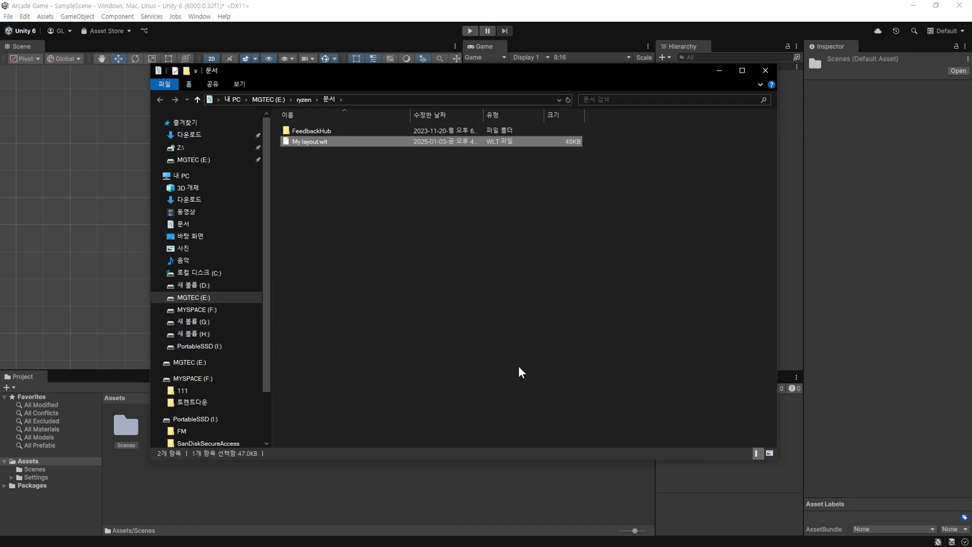
left_click(764, 71)
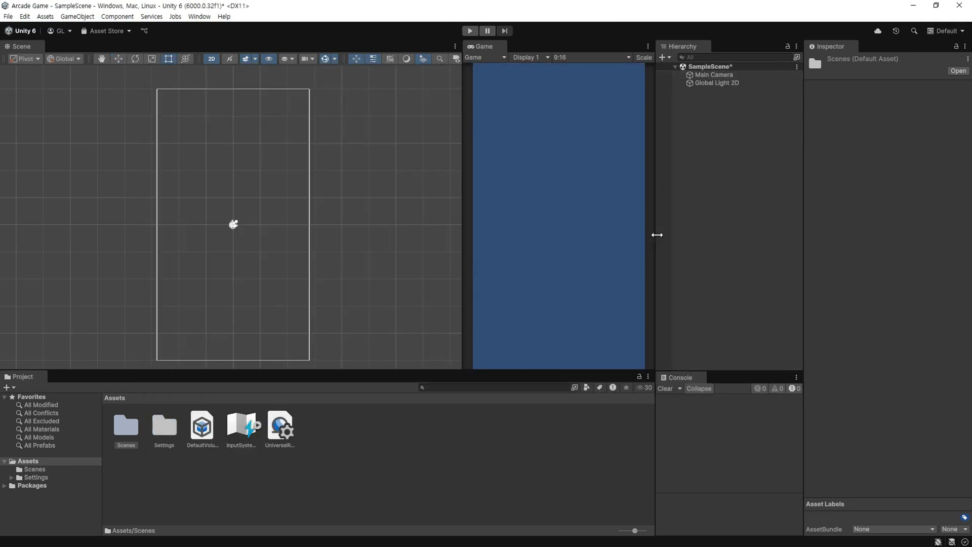
- Load the Test layout.wlt layout from file
left_click(946, 31)
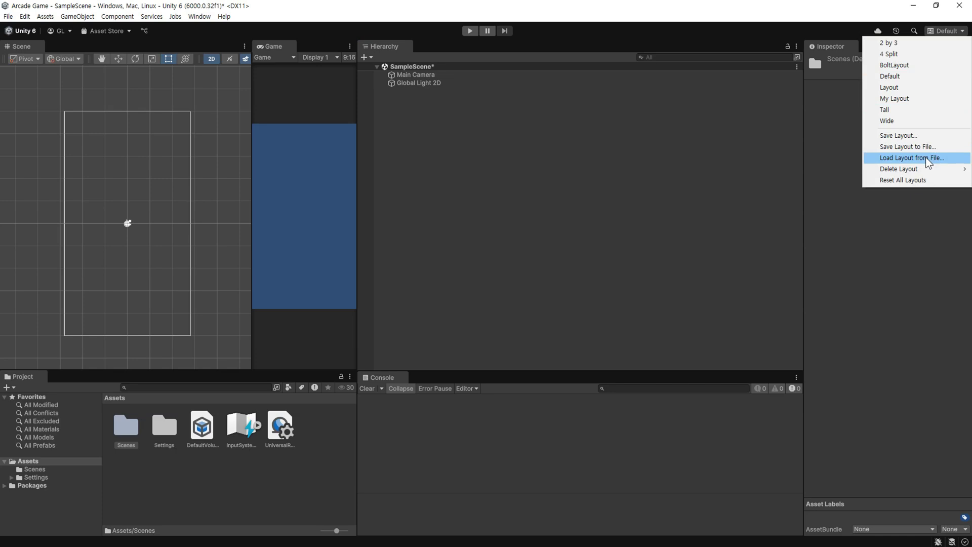
left_click(925, 157)
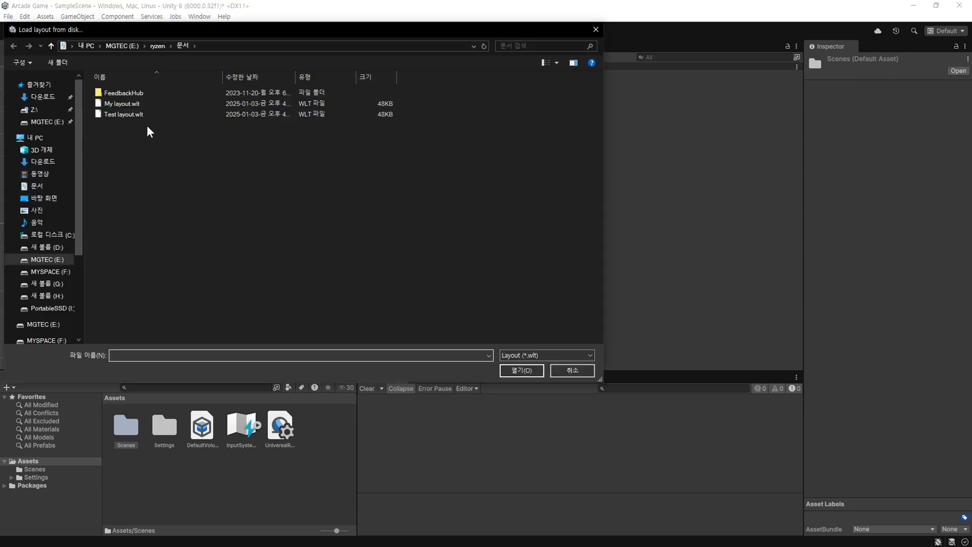
left_click(140, 116)
left_click(516, 370)
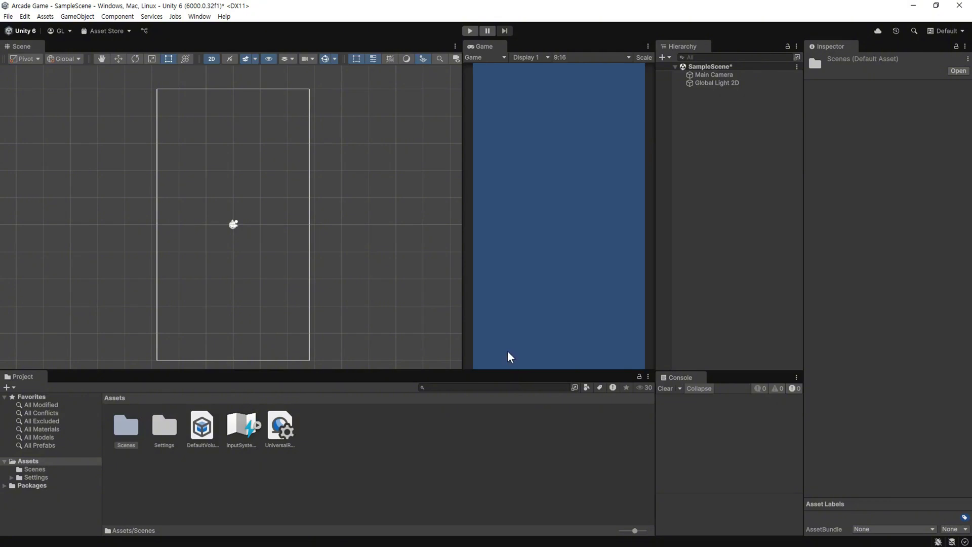